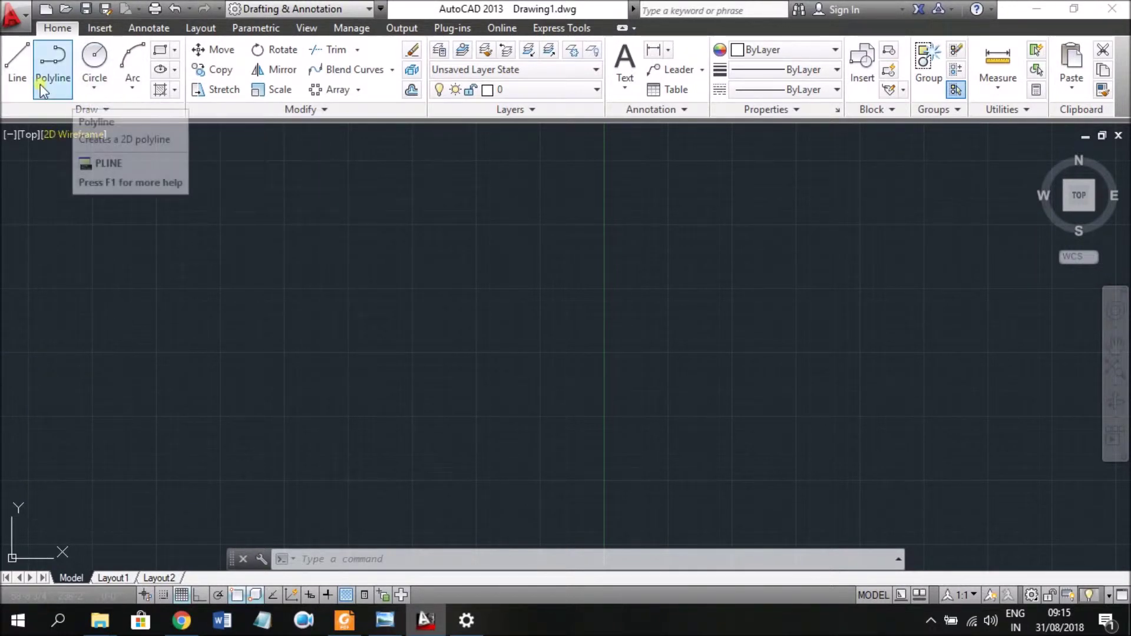
- Start the Rectangle command from the Draw panel on the blank Drawing1
click(160, 49)
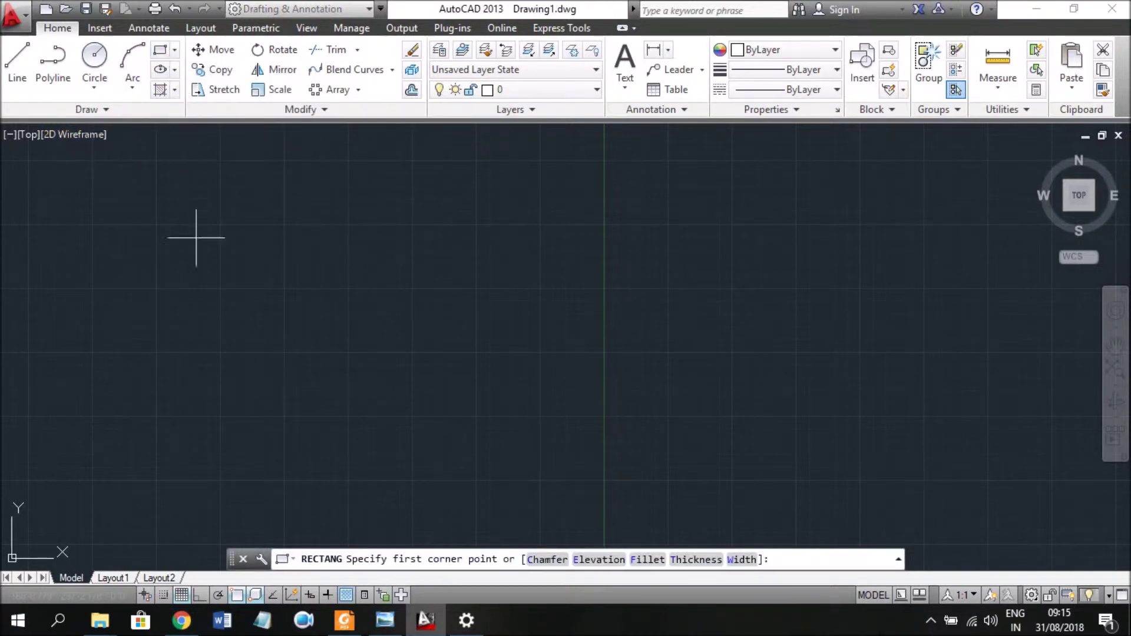
- Draw a small rectangle and select it as the object for a rectangular array
click(348, 261)
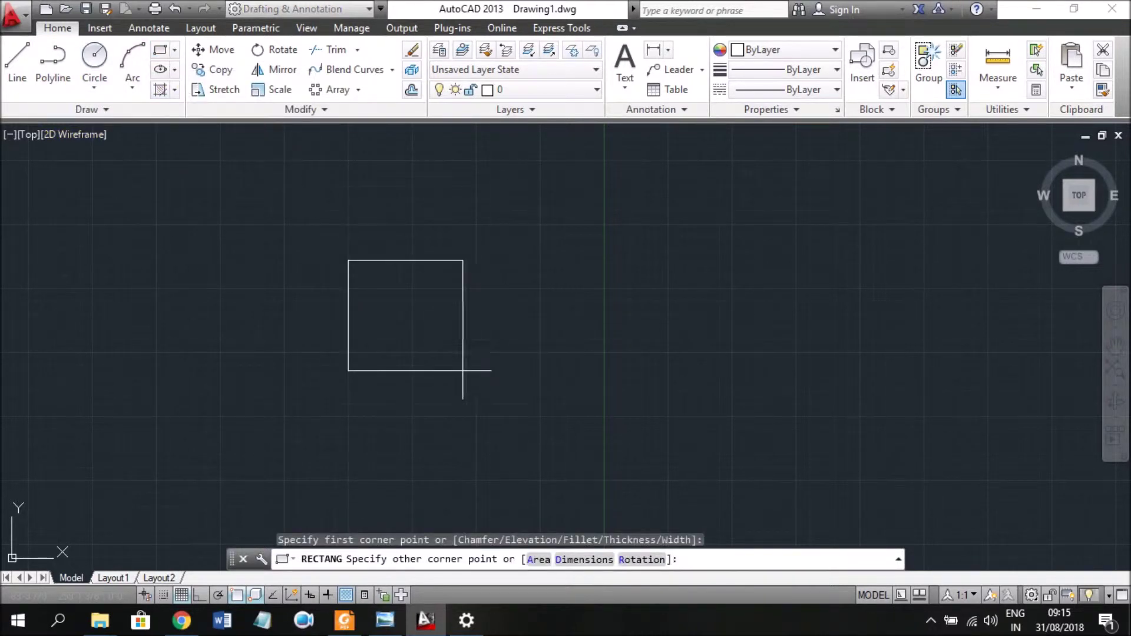
click(406, 293)
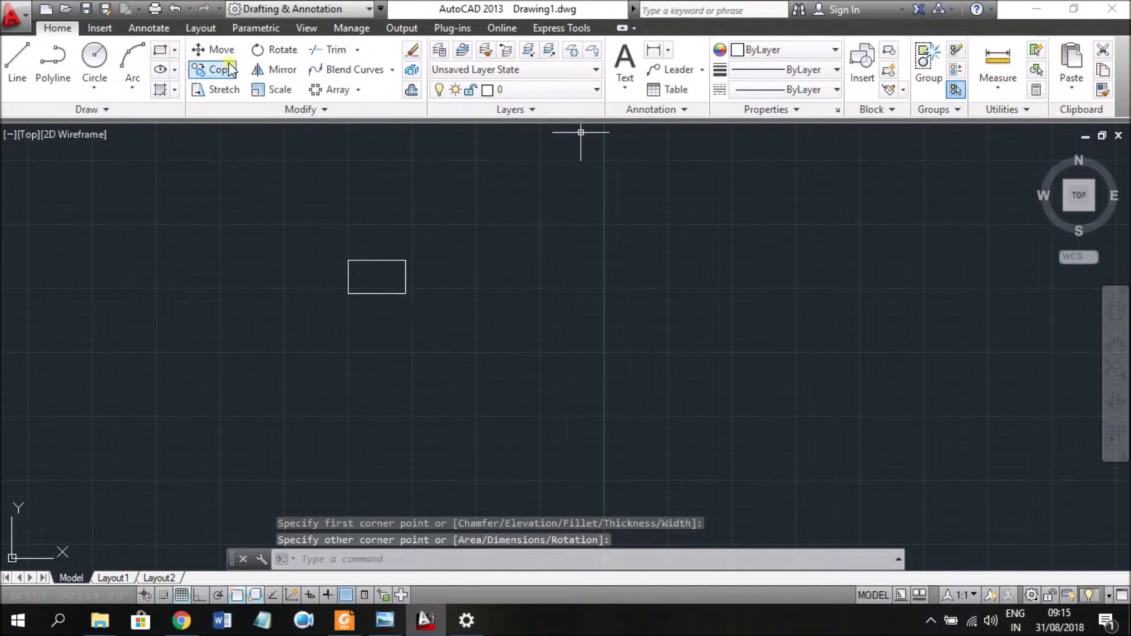
click(358, 91)
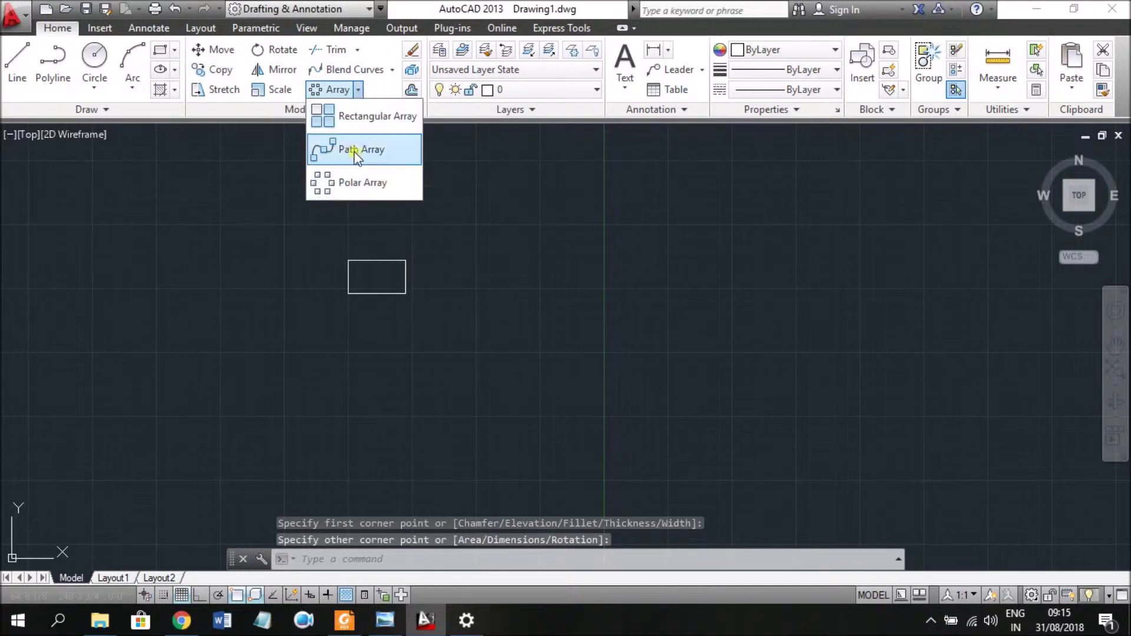
click(350, 111)
click(406, 291)
click(407, 291)
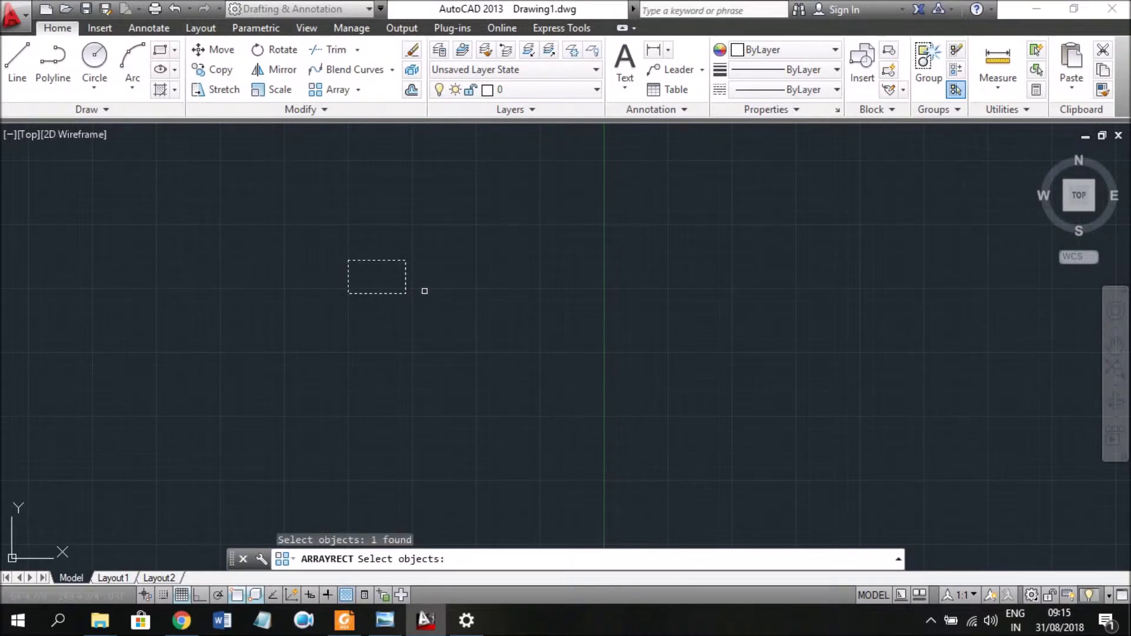
key(Return)
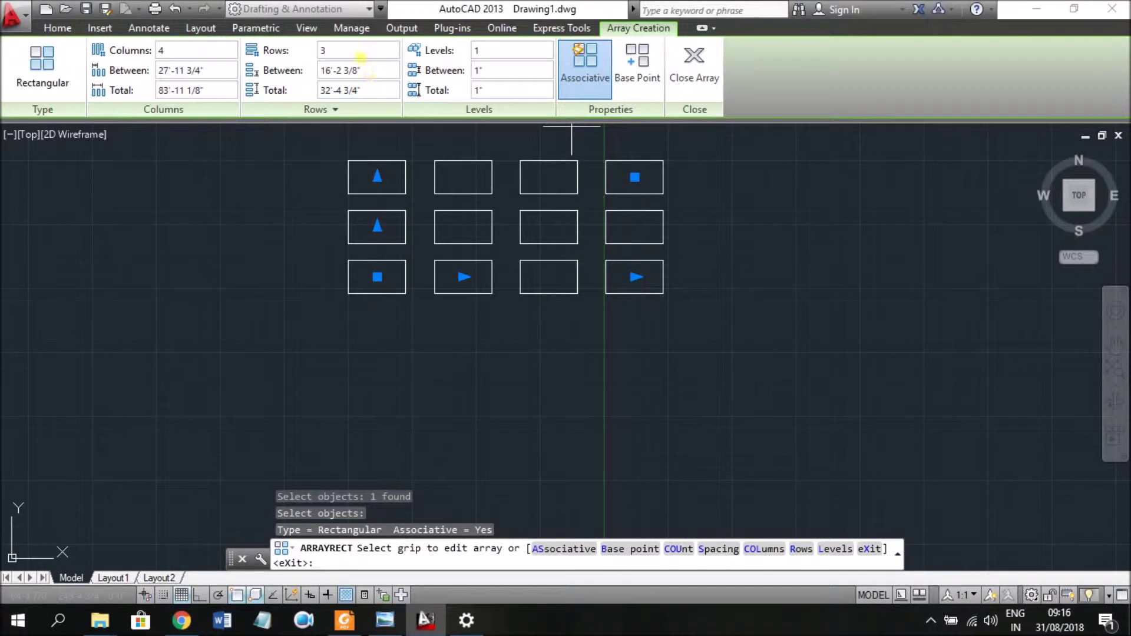
- Set the rectangular array to 10 columns and 2 rows with 20' column spacing
click(171, 51)
key(Return)
click(342, 58)
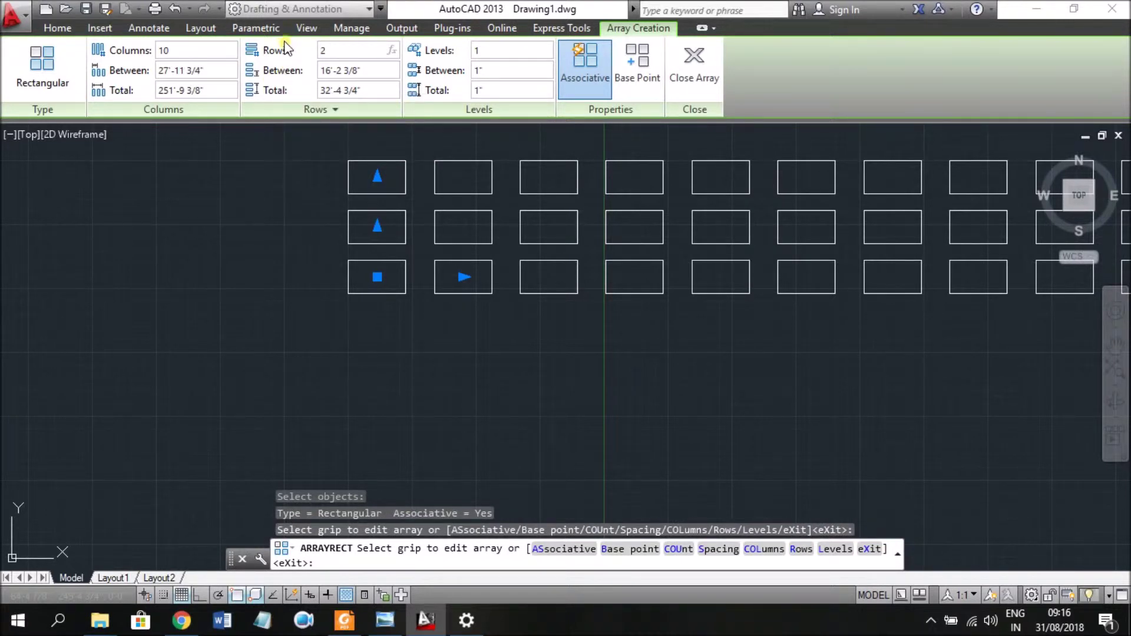
key(Return)
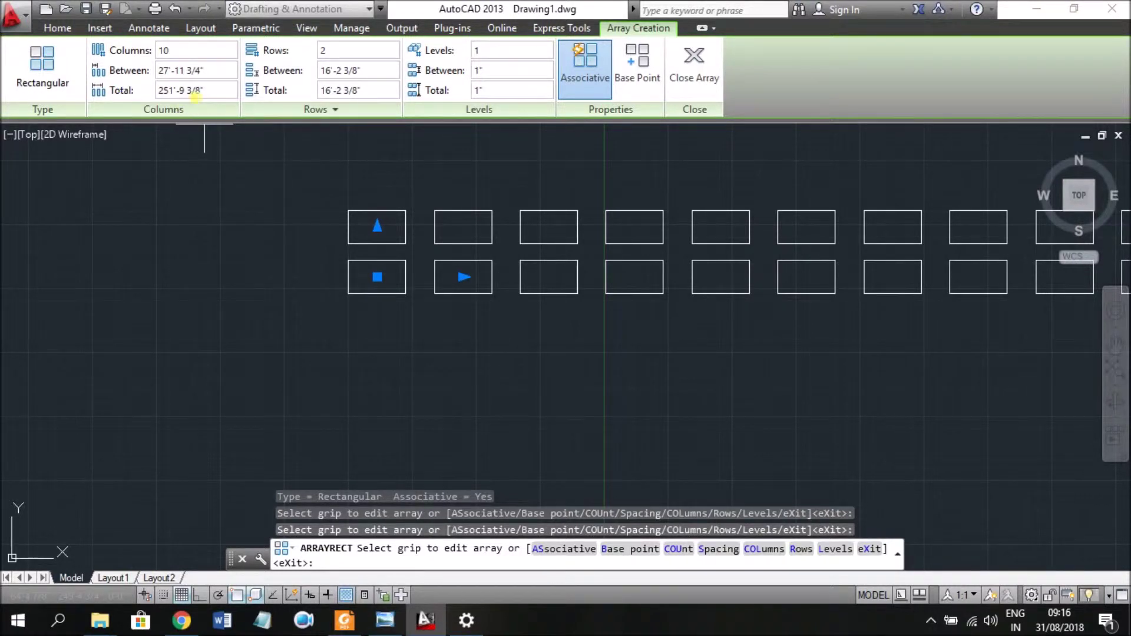
click(218, 74)
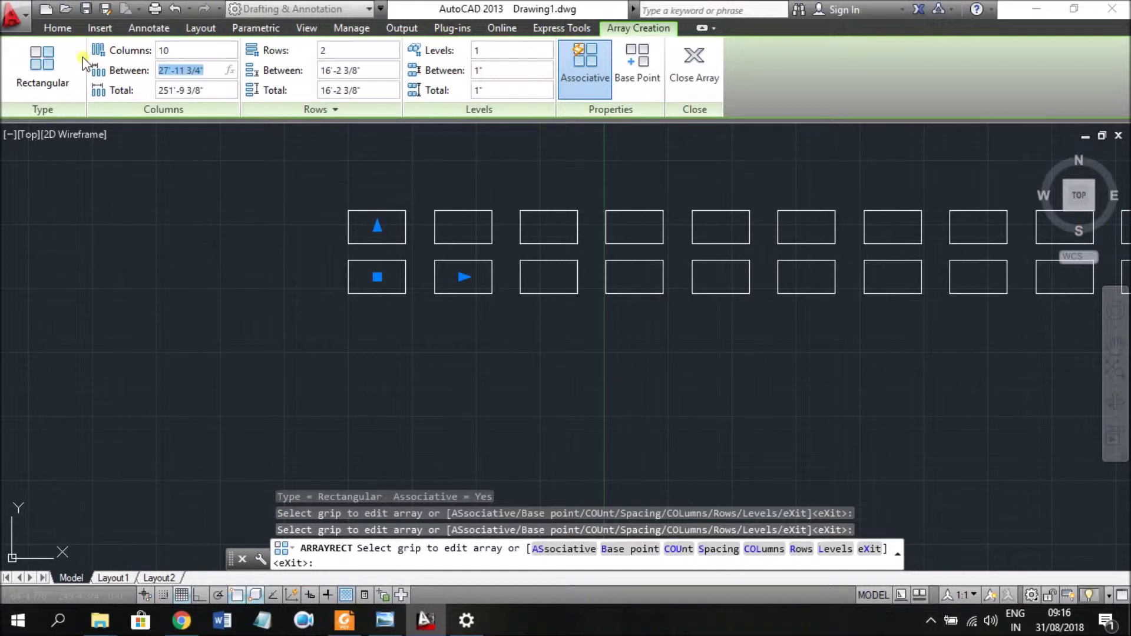
text(20)
key(Return)
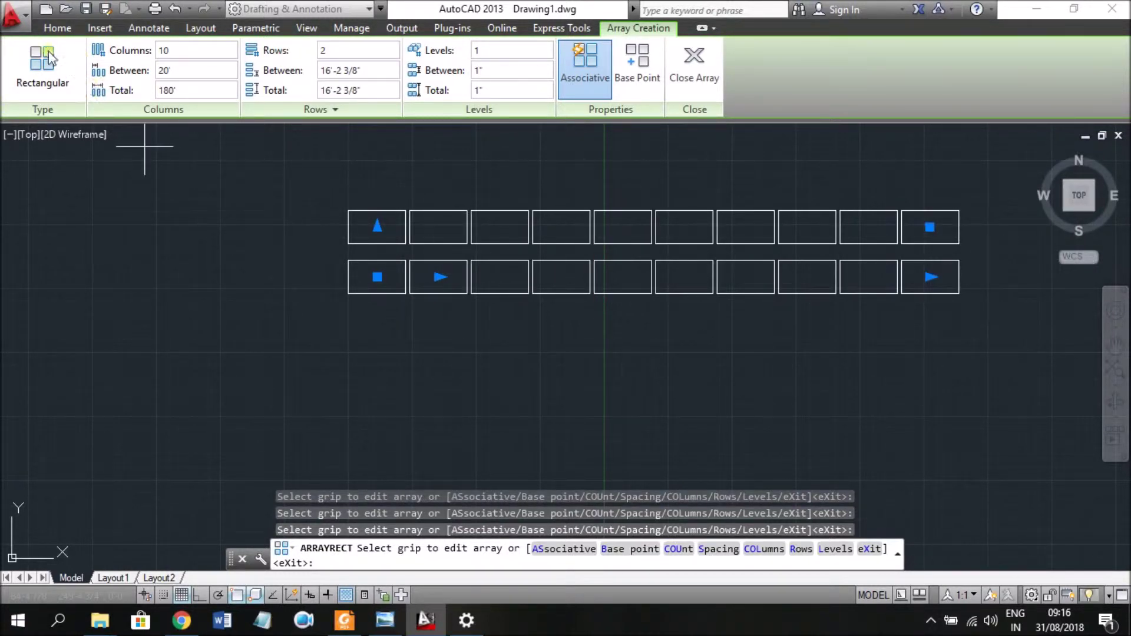
click(68, 29)
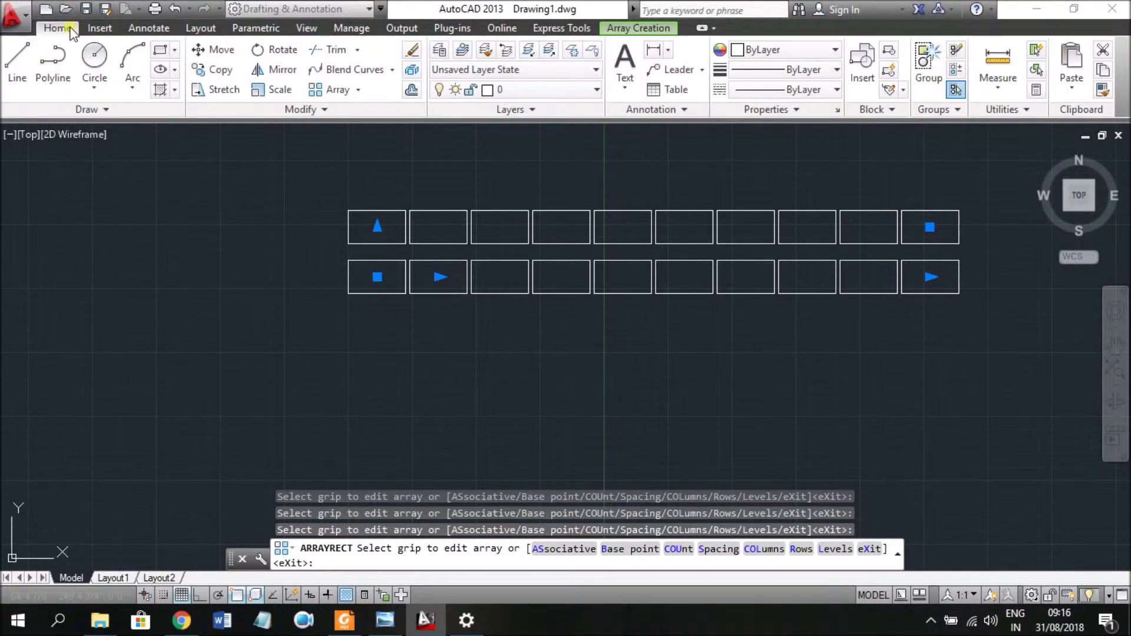
- Exit the array command and window-select and delete the whole rectangle array
click(359, 91)
key(Escape)
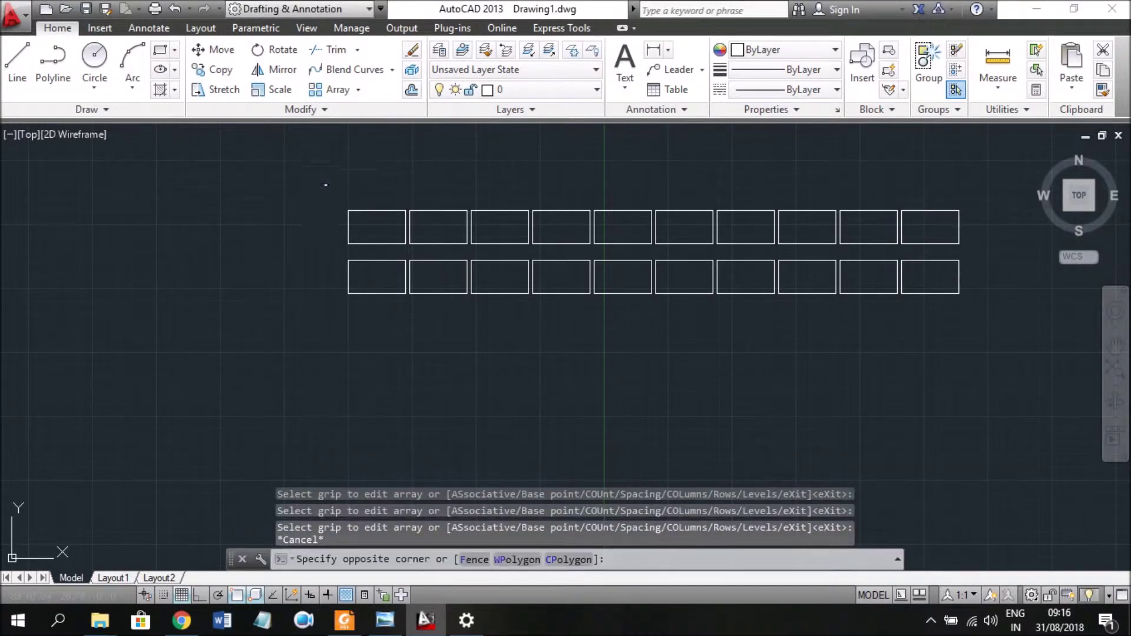
click(324, 185)
click(1019, 404)
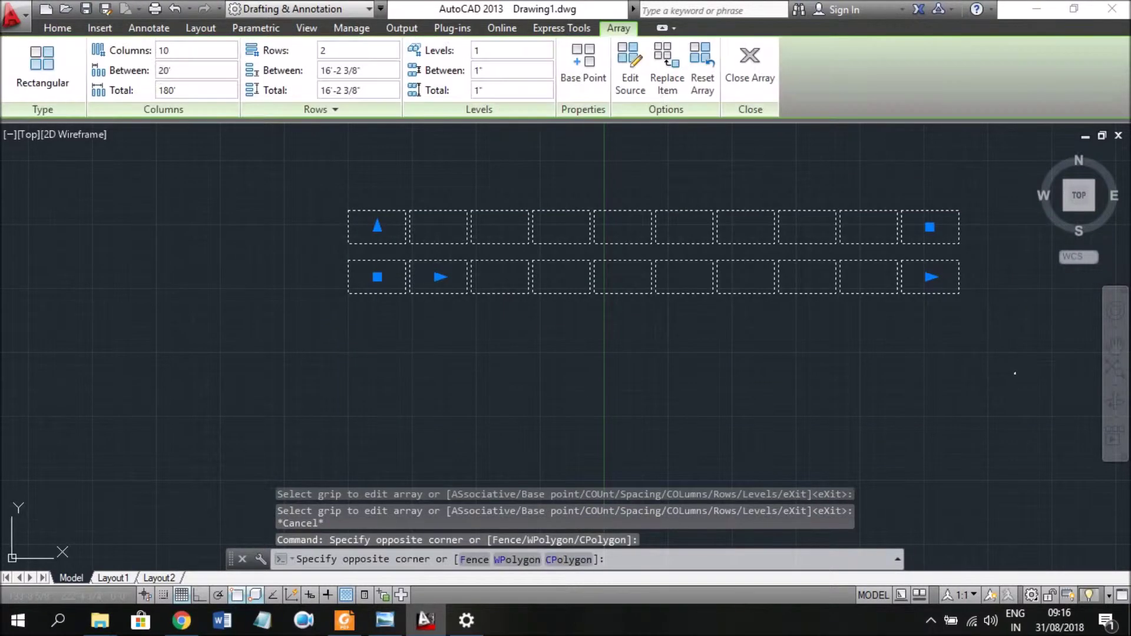
key(Delete)
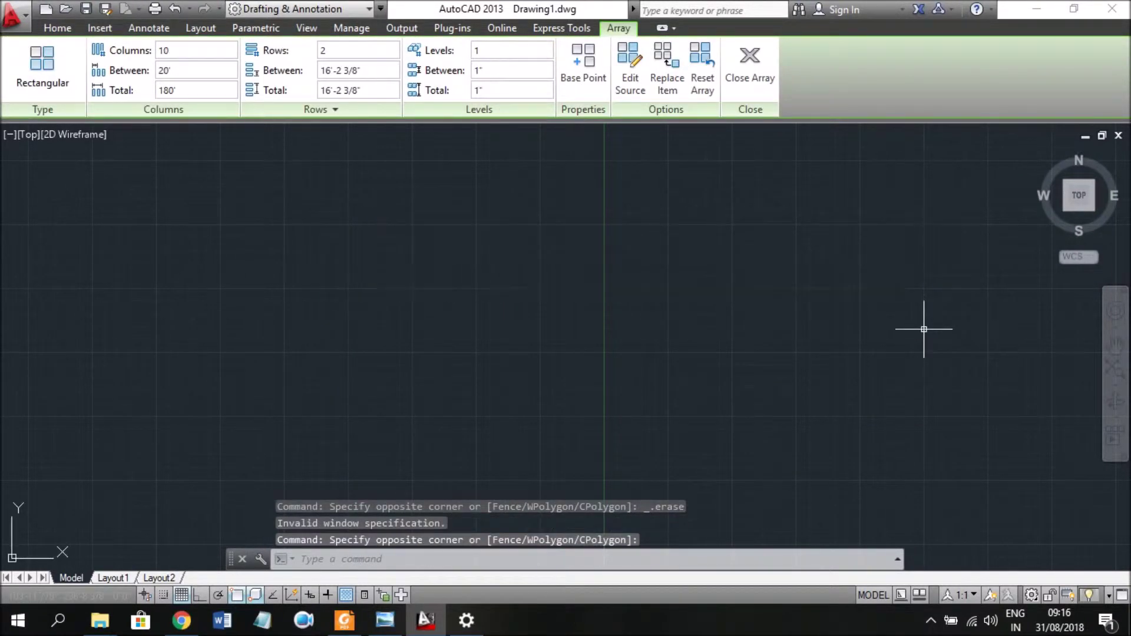
- Draw a single small square at the lower left with REC
text(rec)
key(Return)
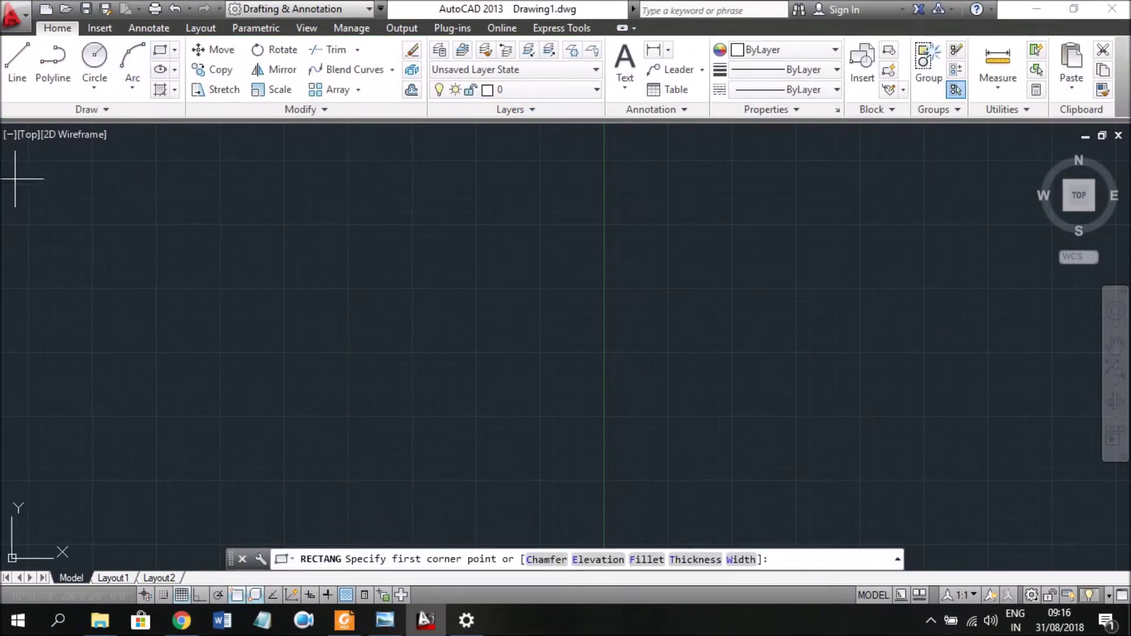
click(316, 389)
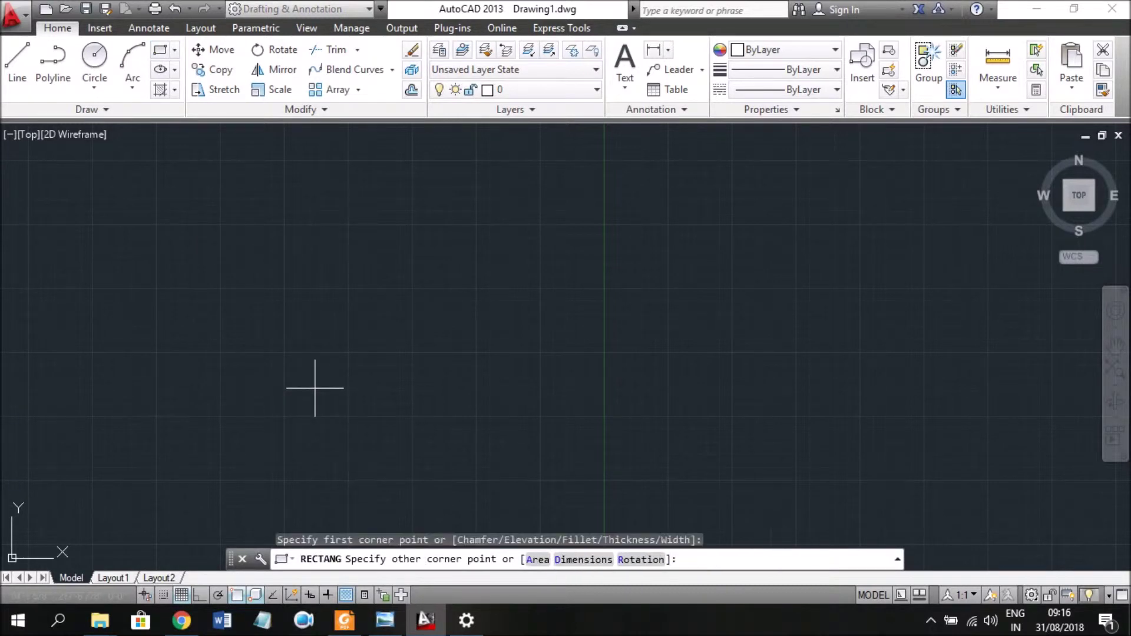
click(352, 426)
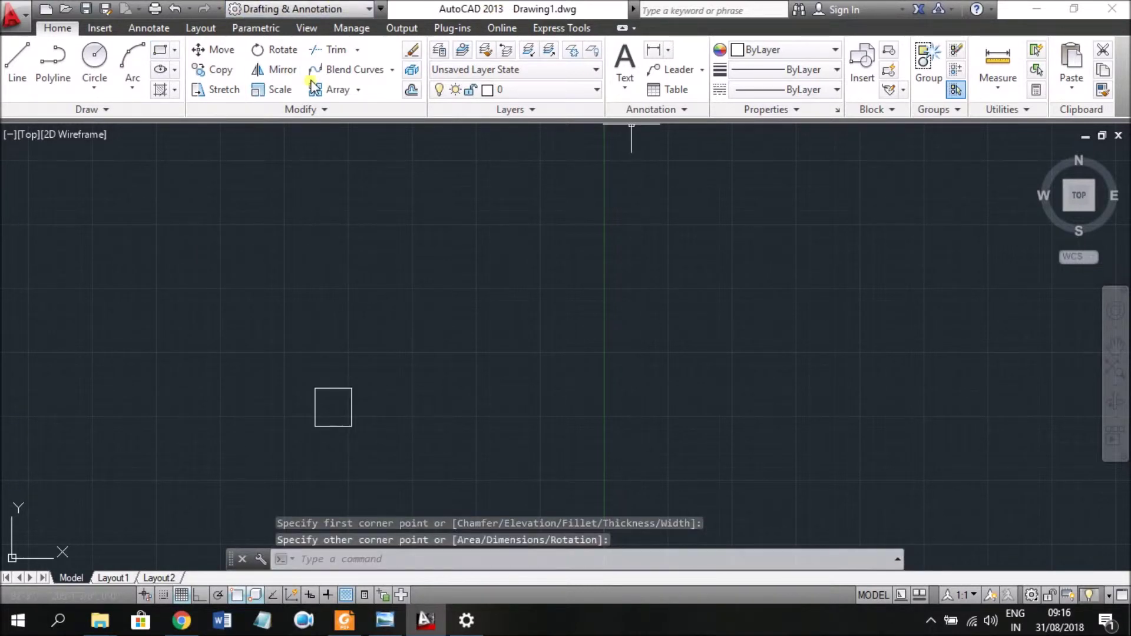
click(358, 90)
key(Escape)
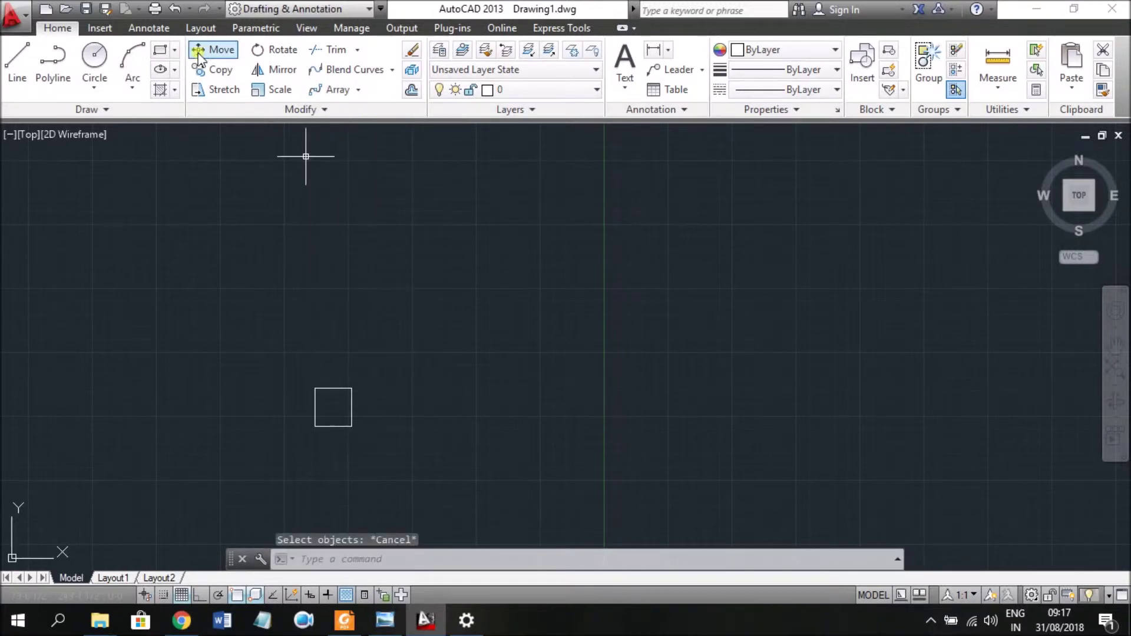
click(131, 95)
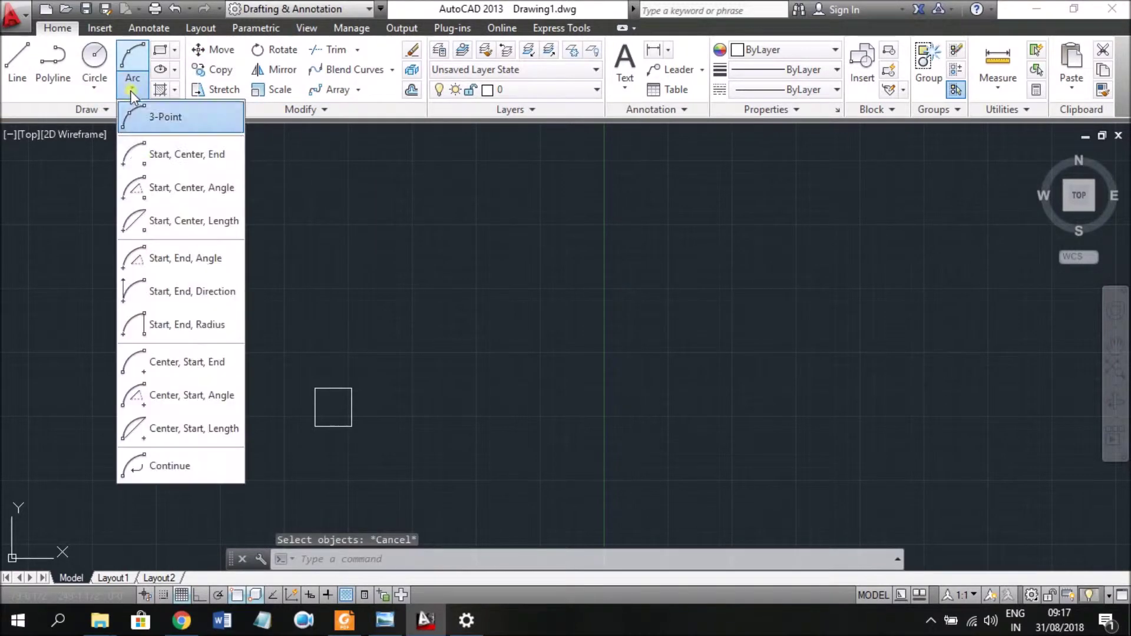
- Draw a three-point arc from below the square, curving up and over to the right
click(155, 114)
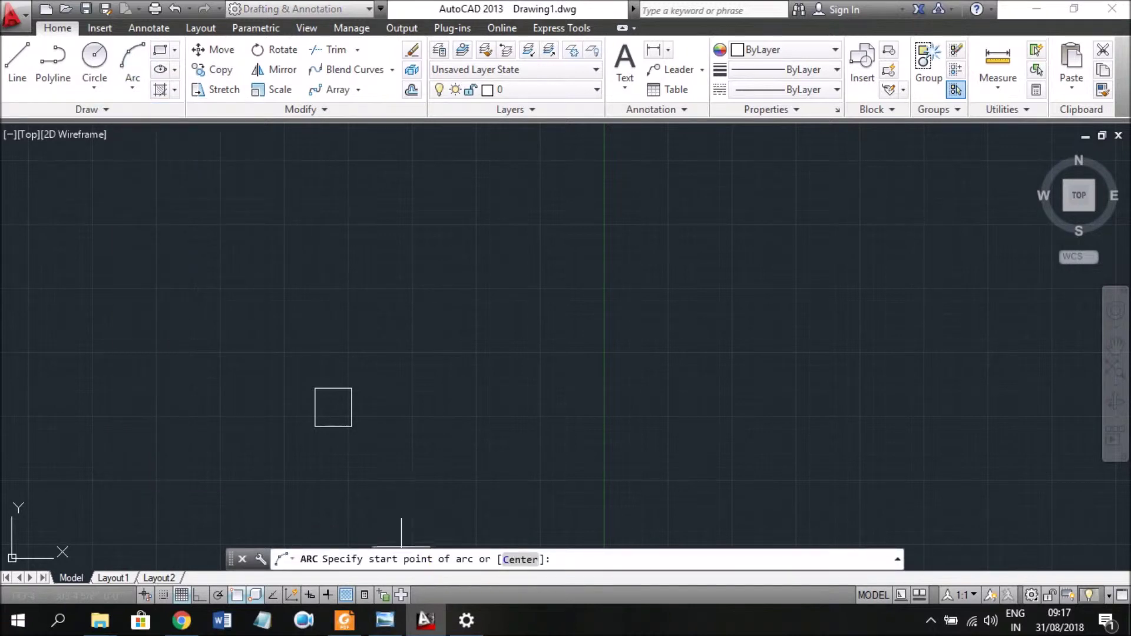
click(407, 484)
click(682, 291)
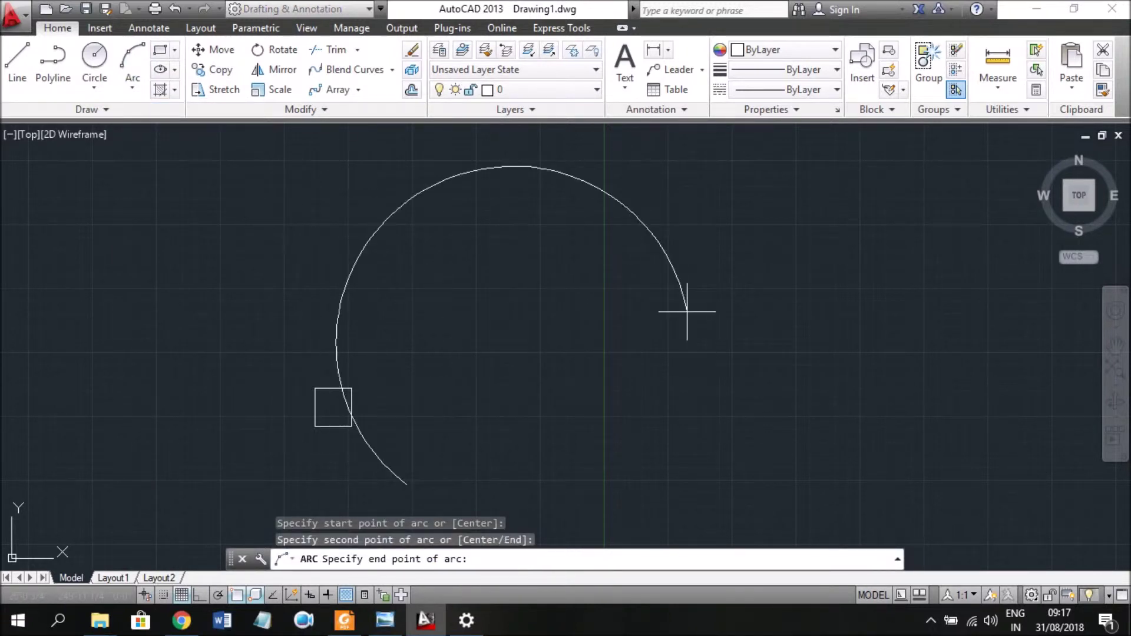
click(700, 315)
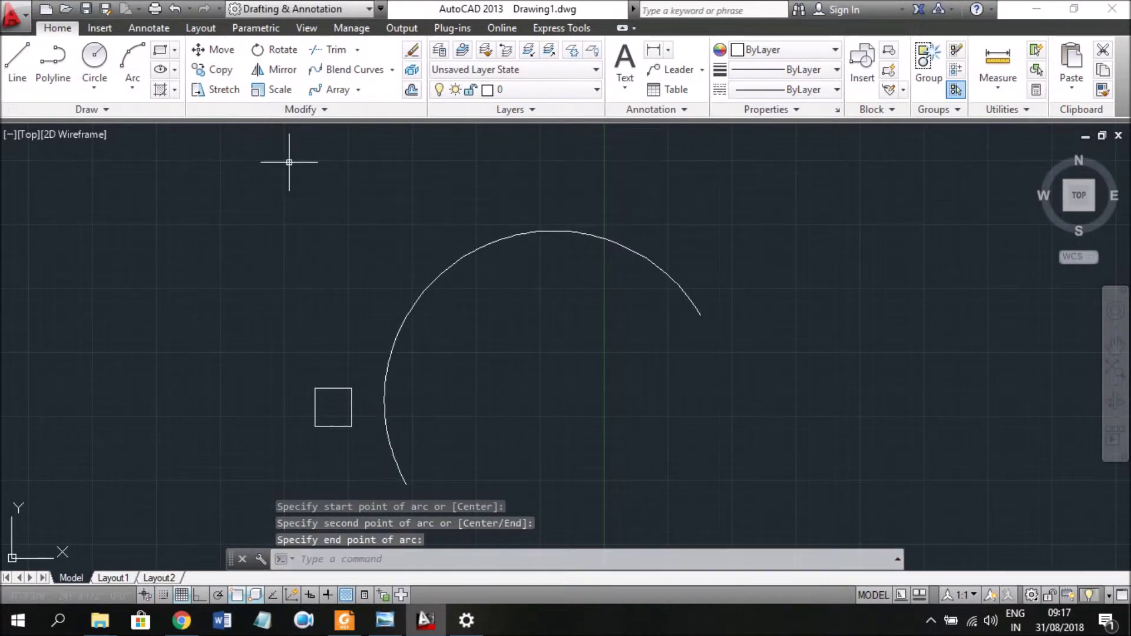
click(358, 90)
click(333, 151)
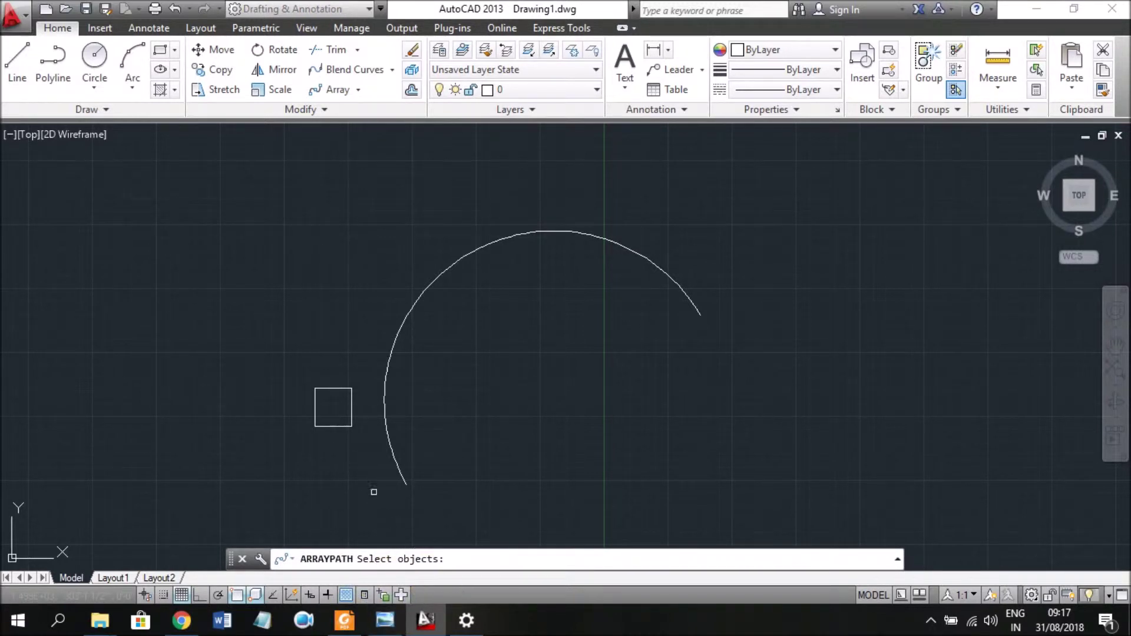
- Select the square for a path array and use the arc as the path
click(351, 423)
click(350, 422)
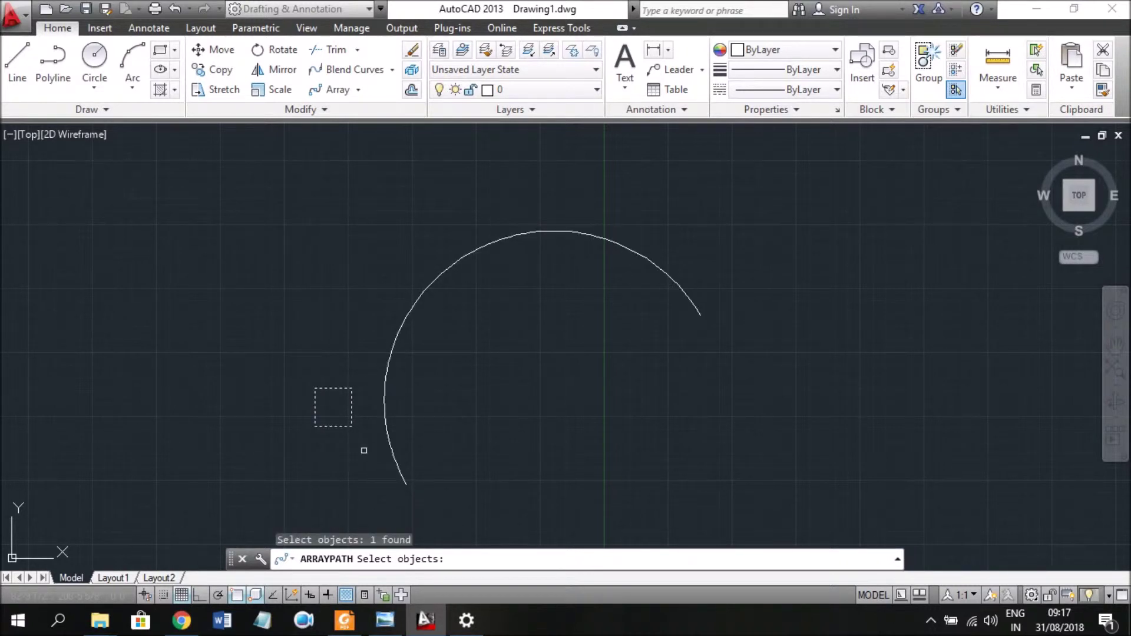
key(Return)
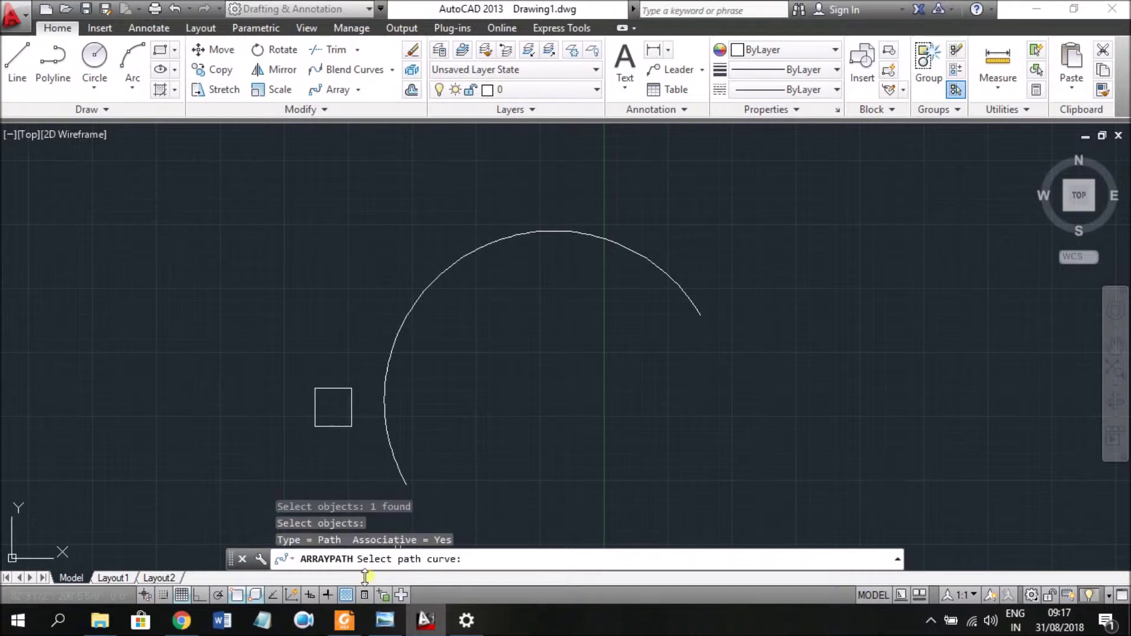
click(397, 464)
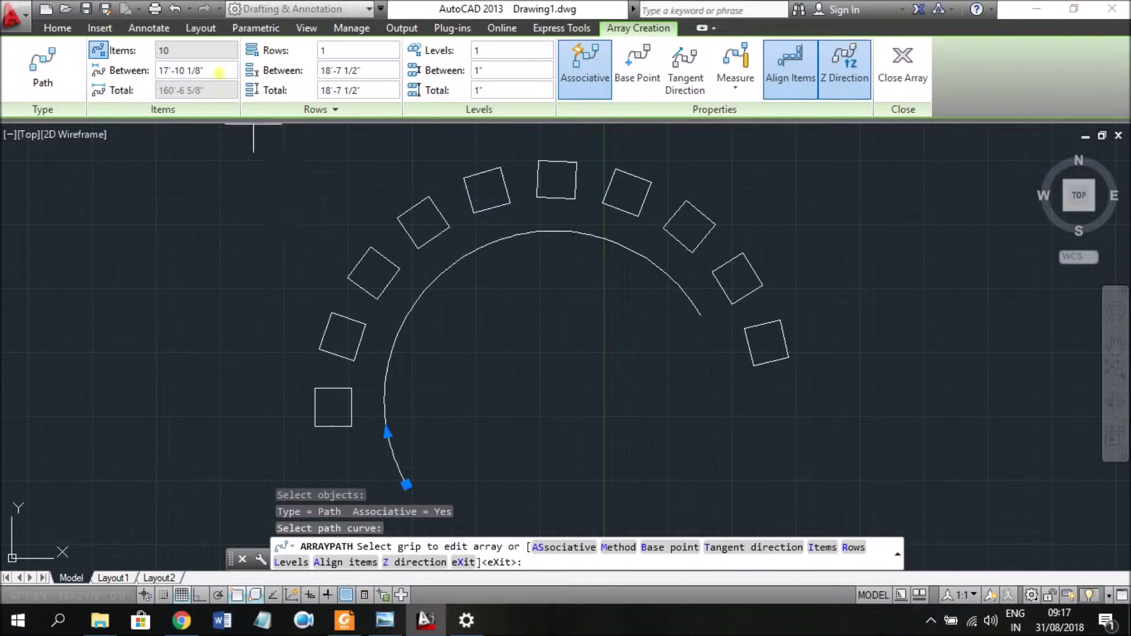
- Set the path array item spacing to 15', giving twelve squares along the arc
click(176, 53)
click(185, 71)
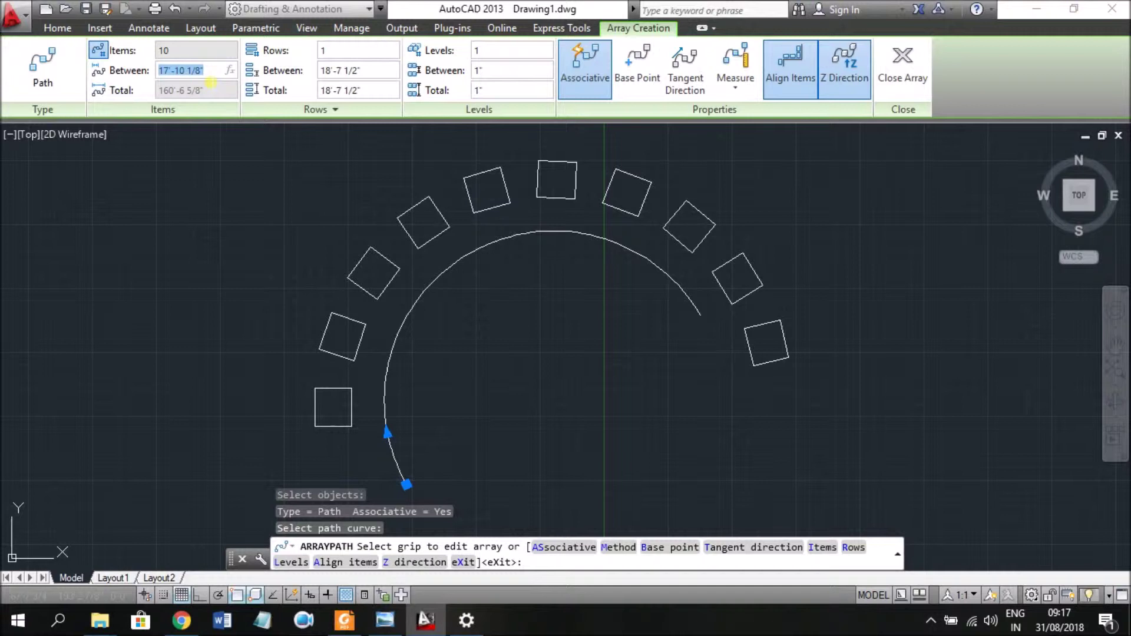
text(1)
key(Return)
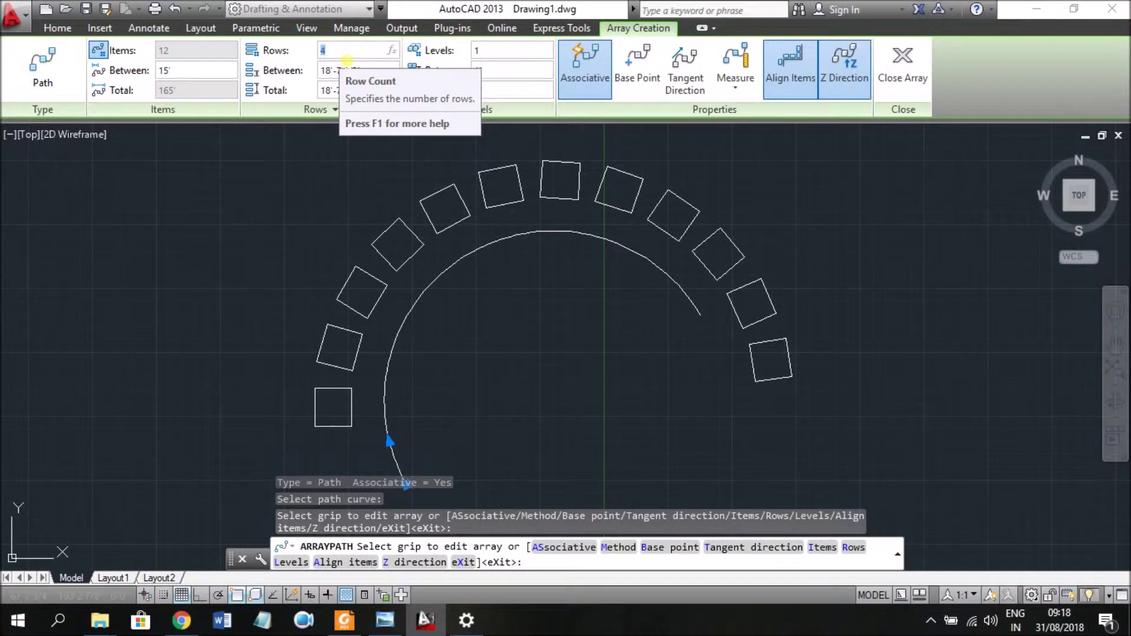
- Set the path array to 4 rows and inspect its Base Point, Tangent Direction and Measure options
key(Return)
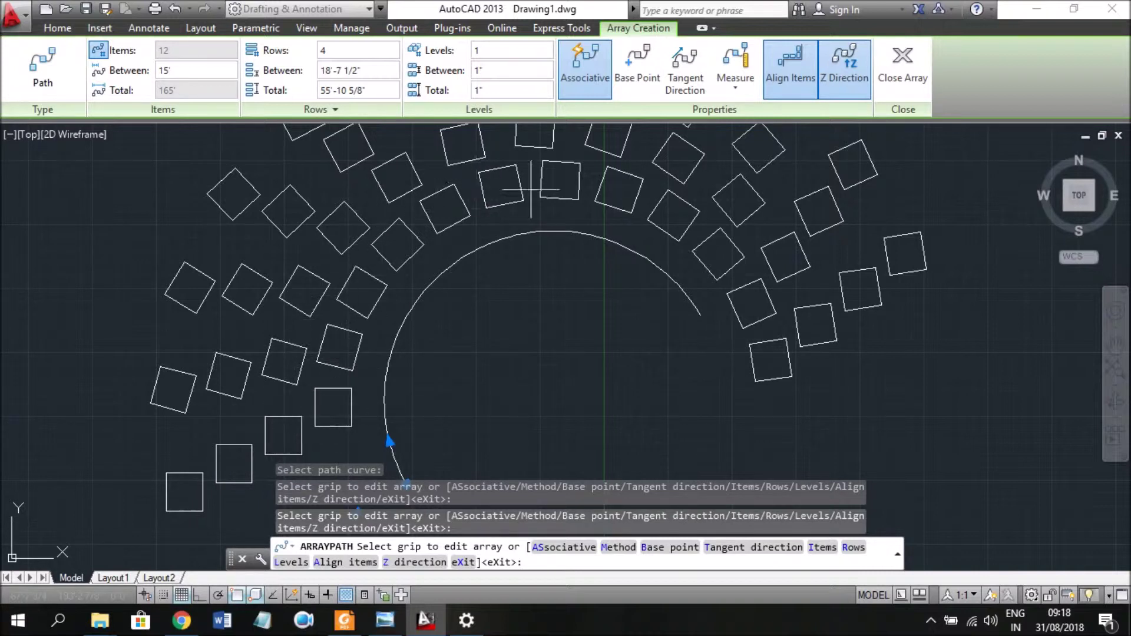
click(638, 89)
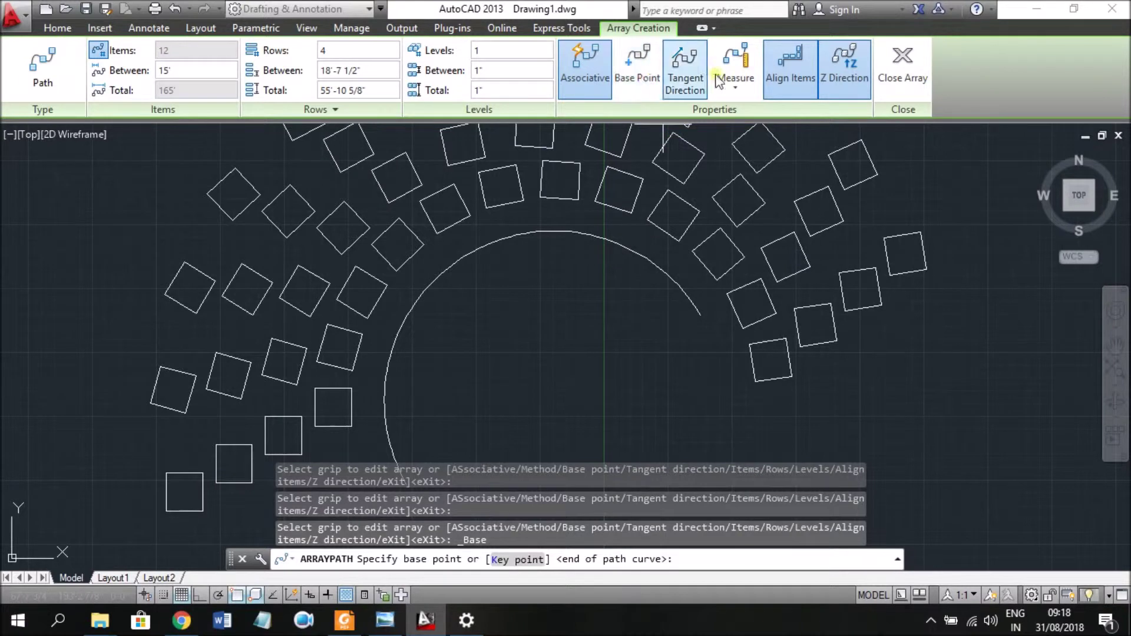
click(687, 81)
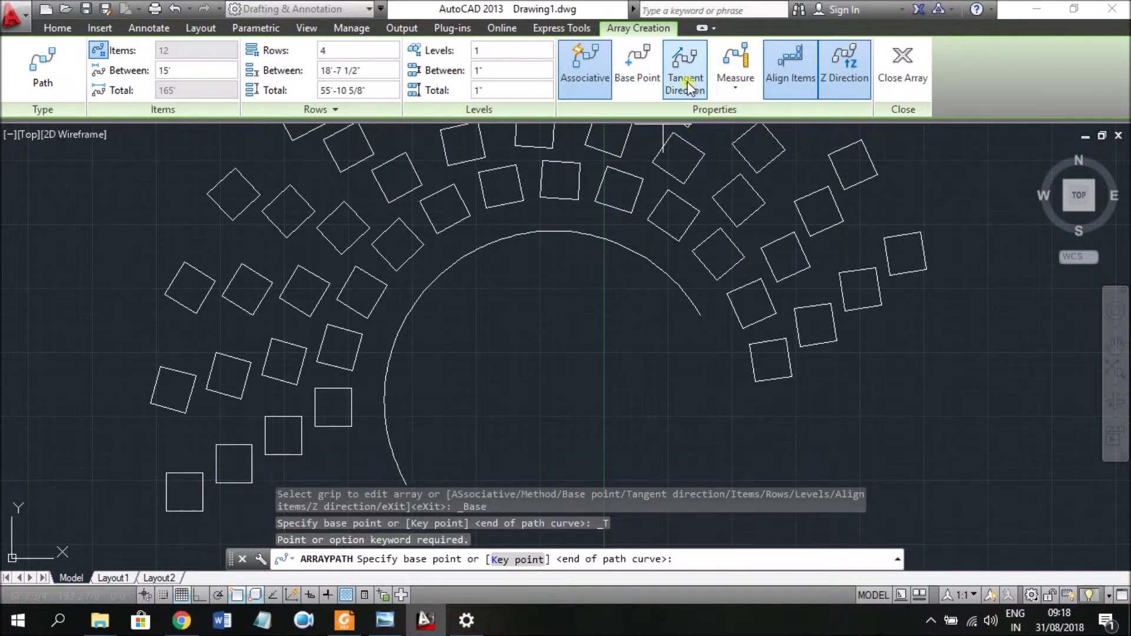
click(746, 93)
click(746, 94)
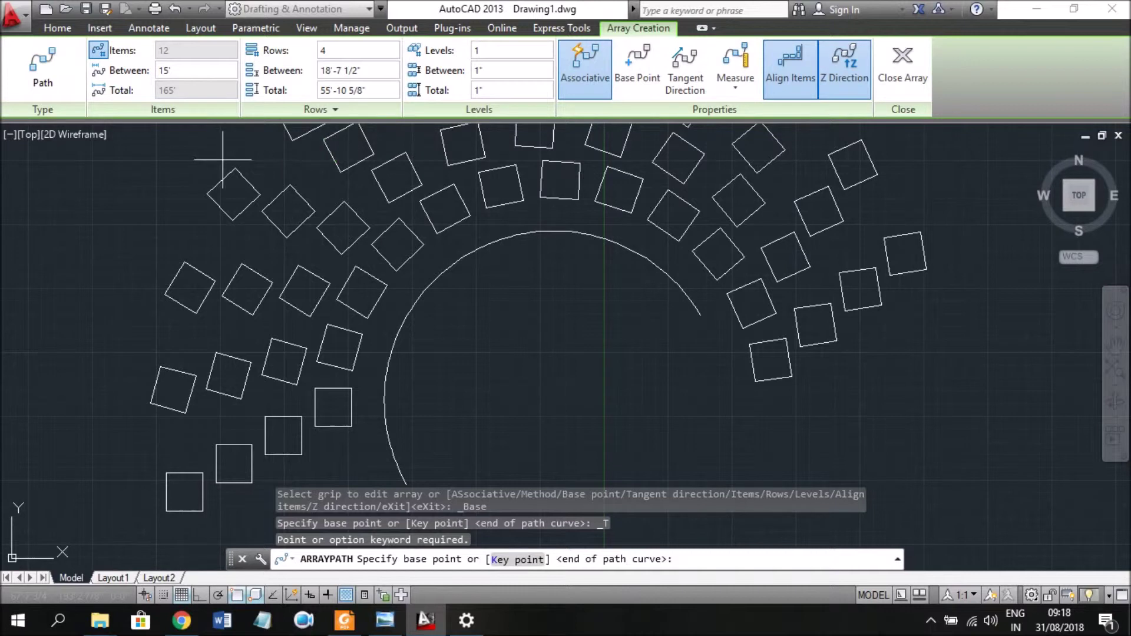
click(56, 27)
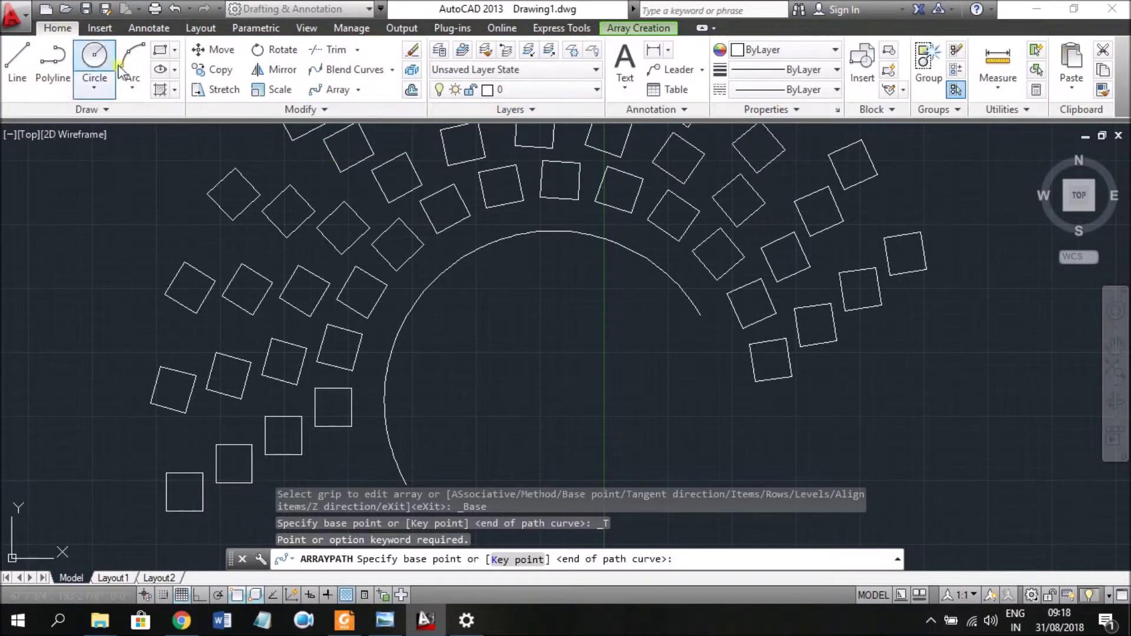
- End the array edit, then crossing-select and delete the arc and its squares
click(359, 90)
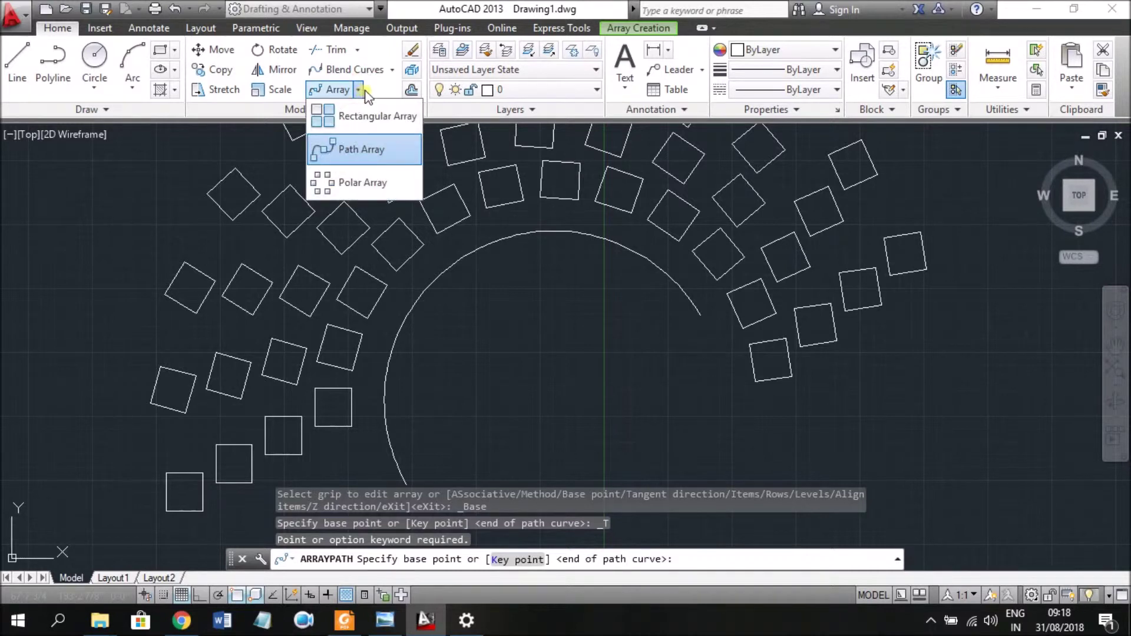
key(Escape)
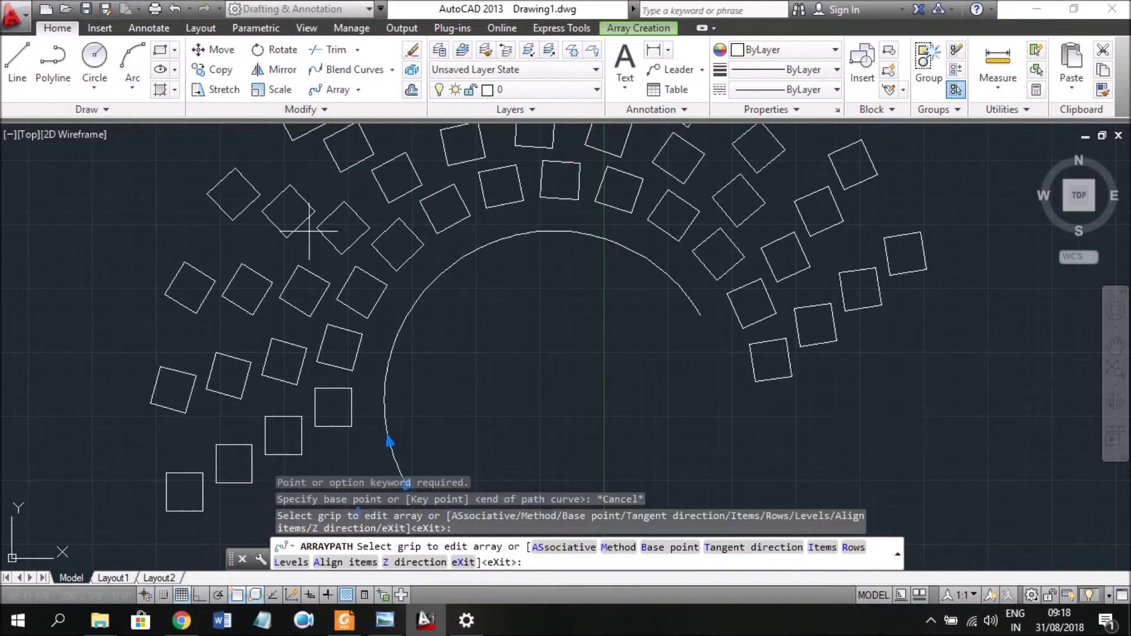
key(Escape)
click(172, 162)
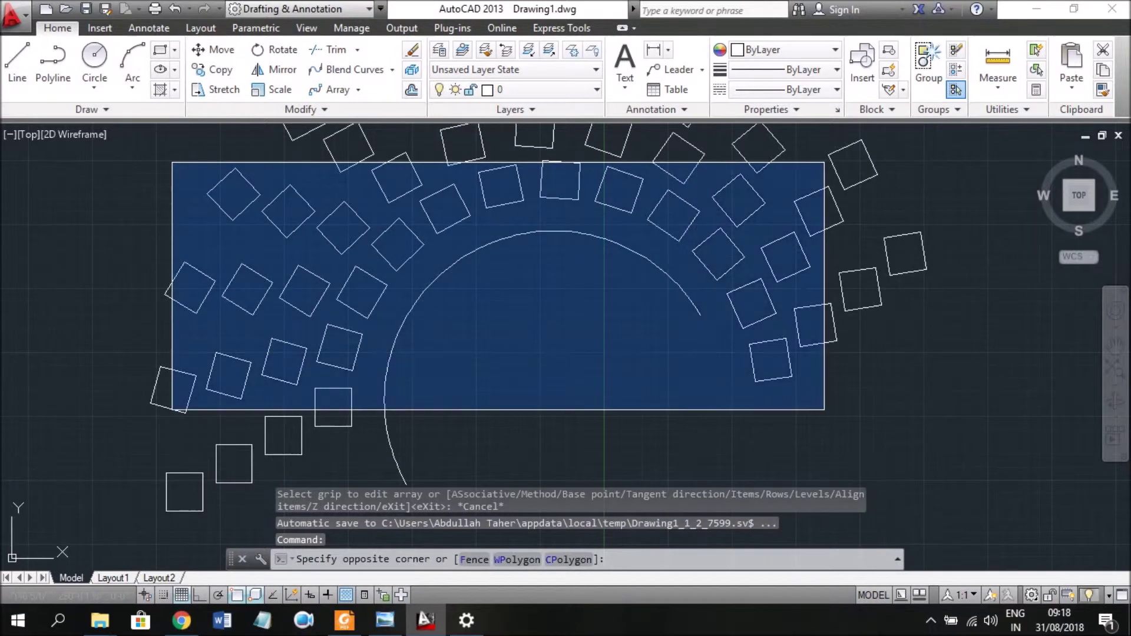
click(824, 409)
click(700, 324)
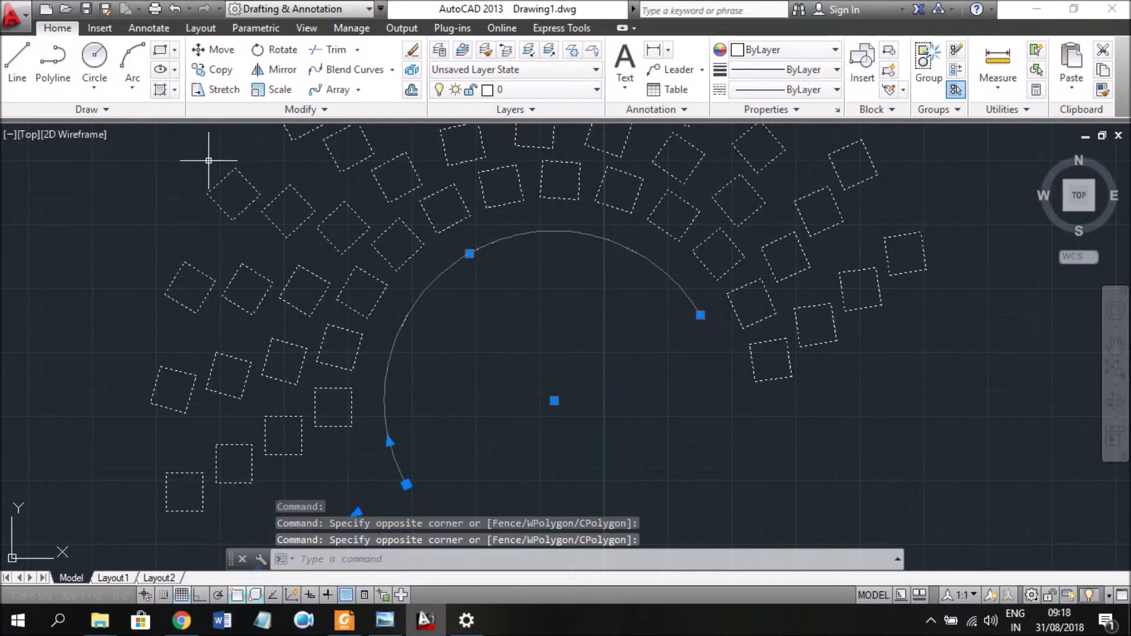
key(Delete)
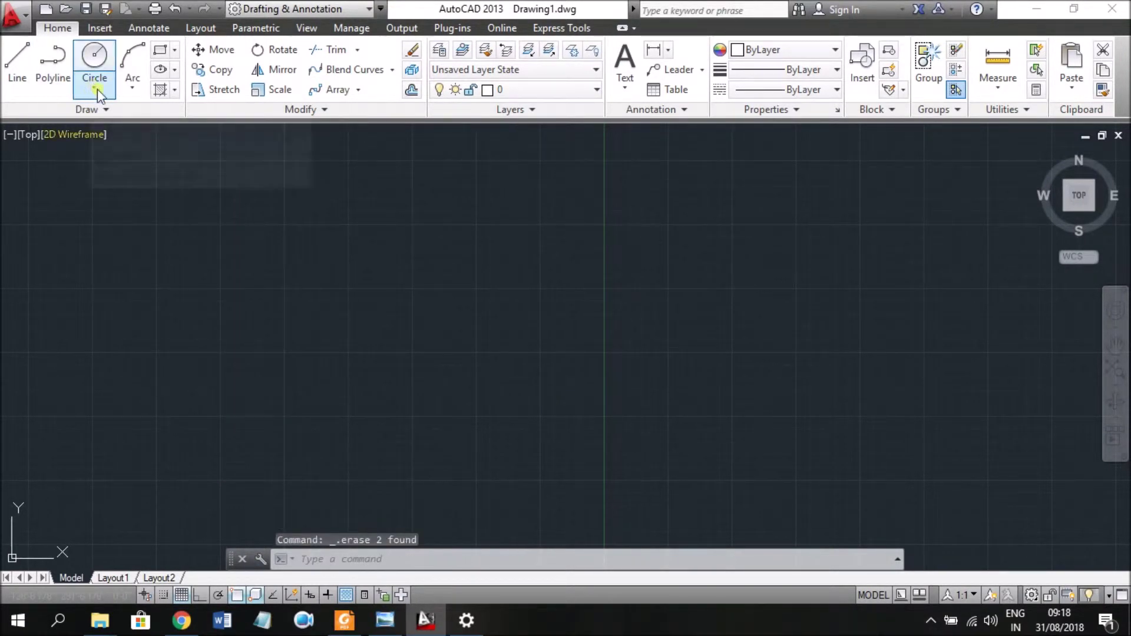
- Draw a small rectangle near the centre of the canvas
click(160, 49)
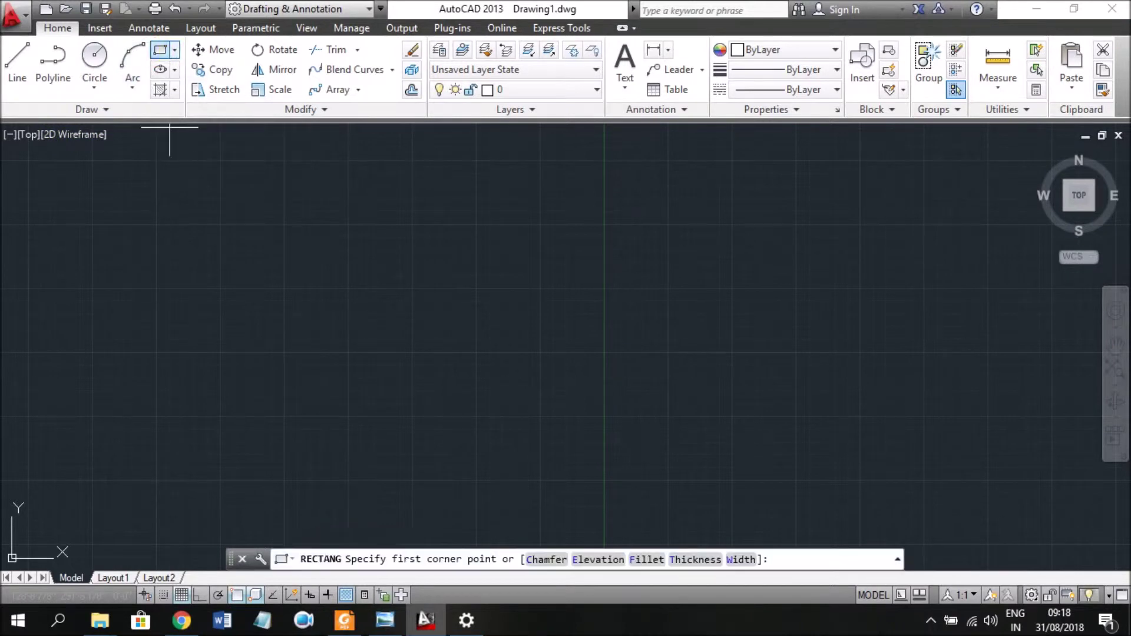
click(510, 305)
click(577, 360)
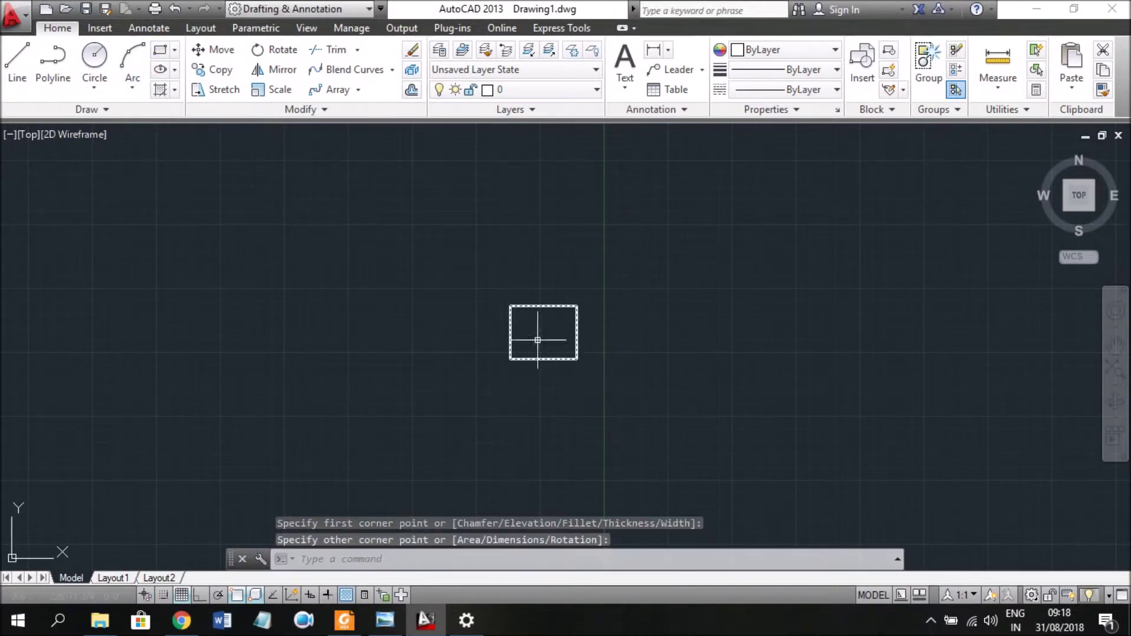
- Polar-array the rectangle around its lower-right corner as the centre point
click(357, 90)
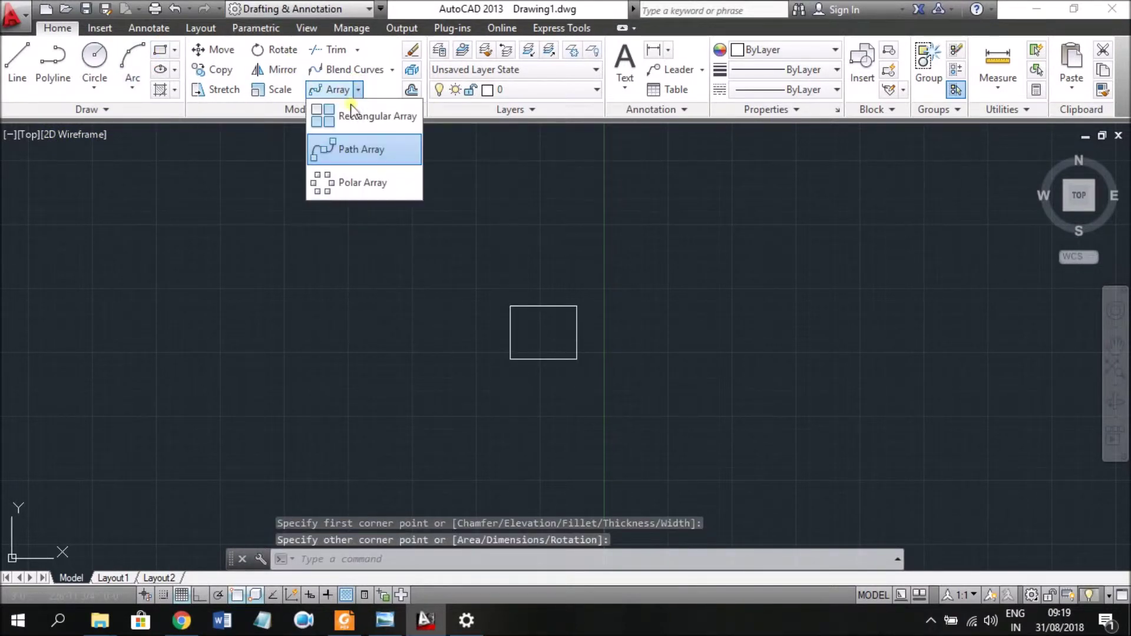
click(349, 189)
click(576, 352)
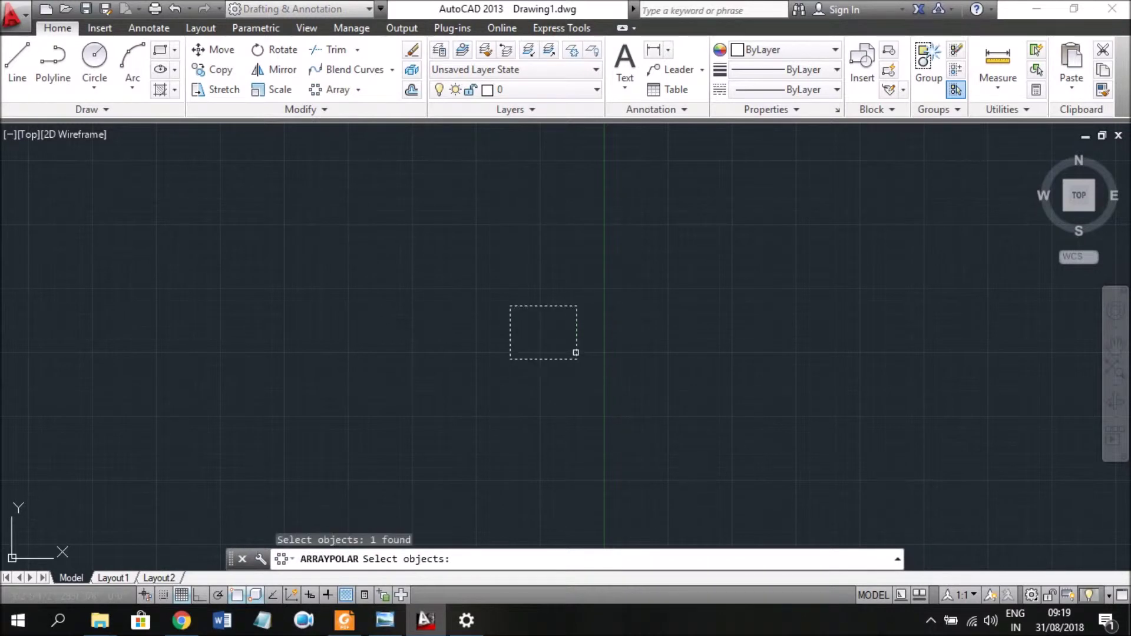
key(Return)
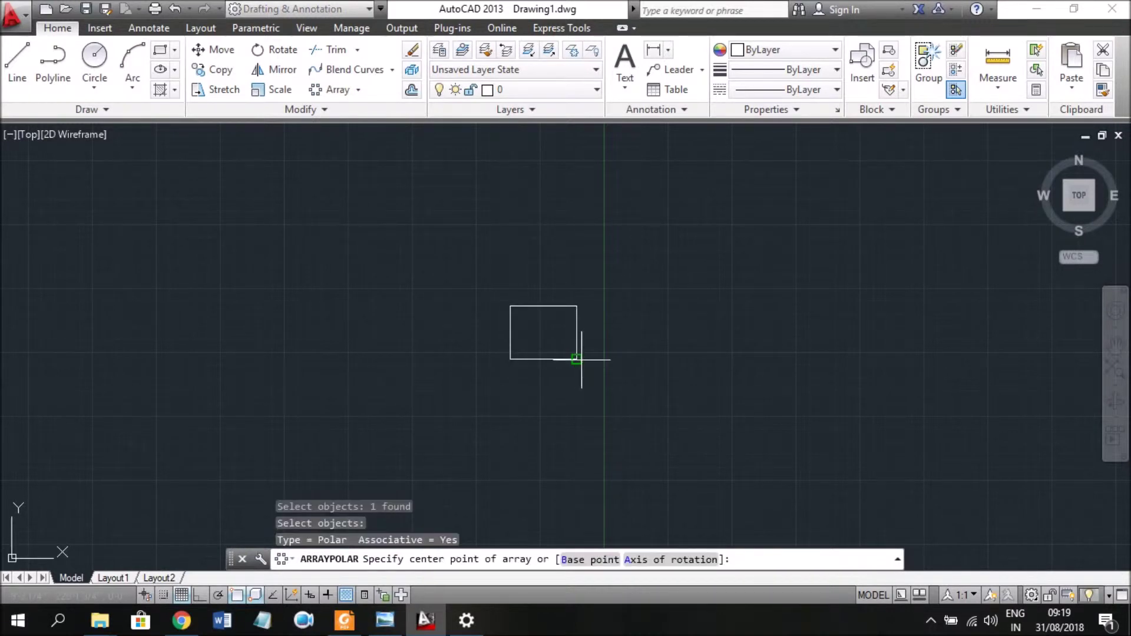
click(577, 359)
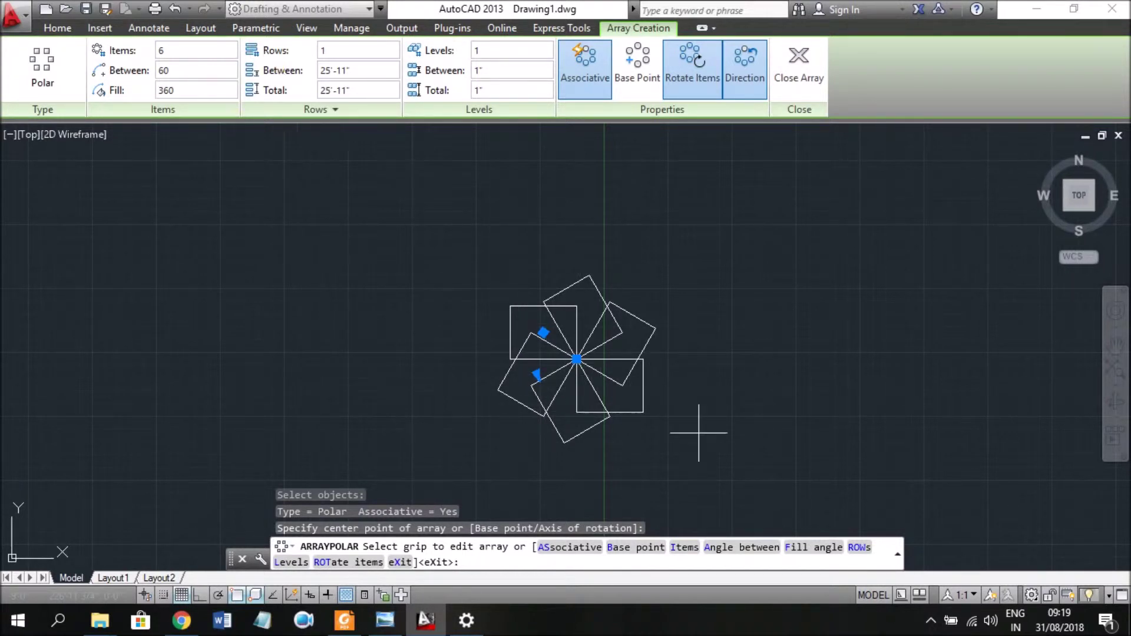
- Set the polar array to 12 items spaced 20° apart, giving a 220° fill
click(180, 52)
text(12)
key(Return)
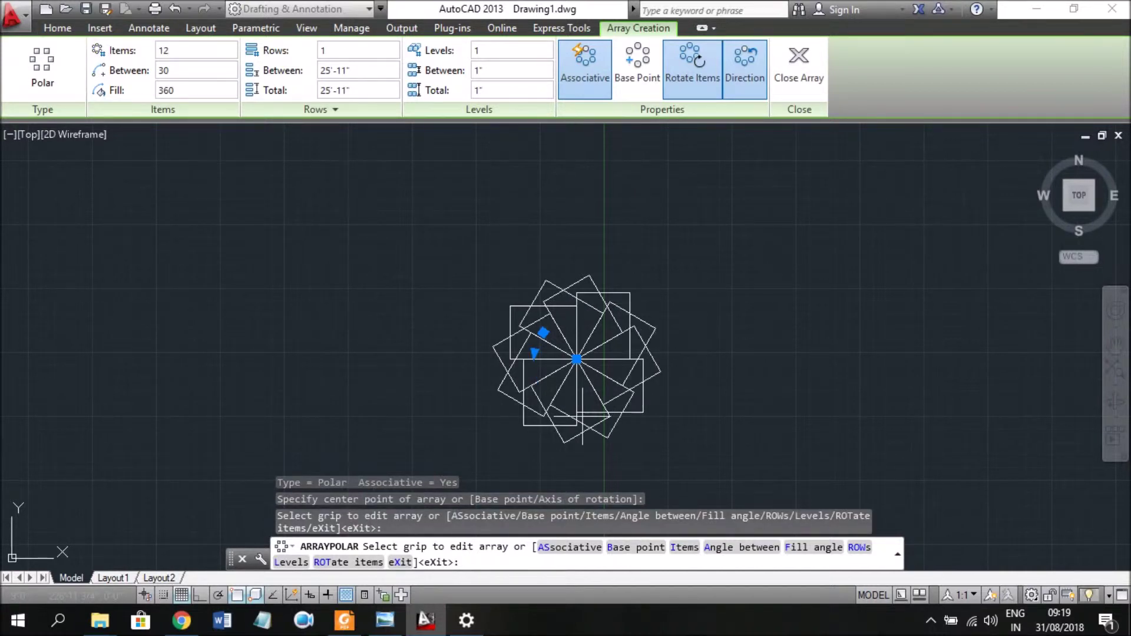
click(189, 93)
text(300)
key(Return)
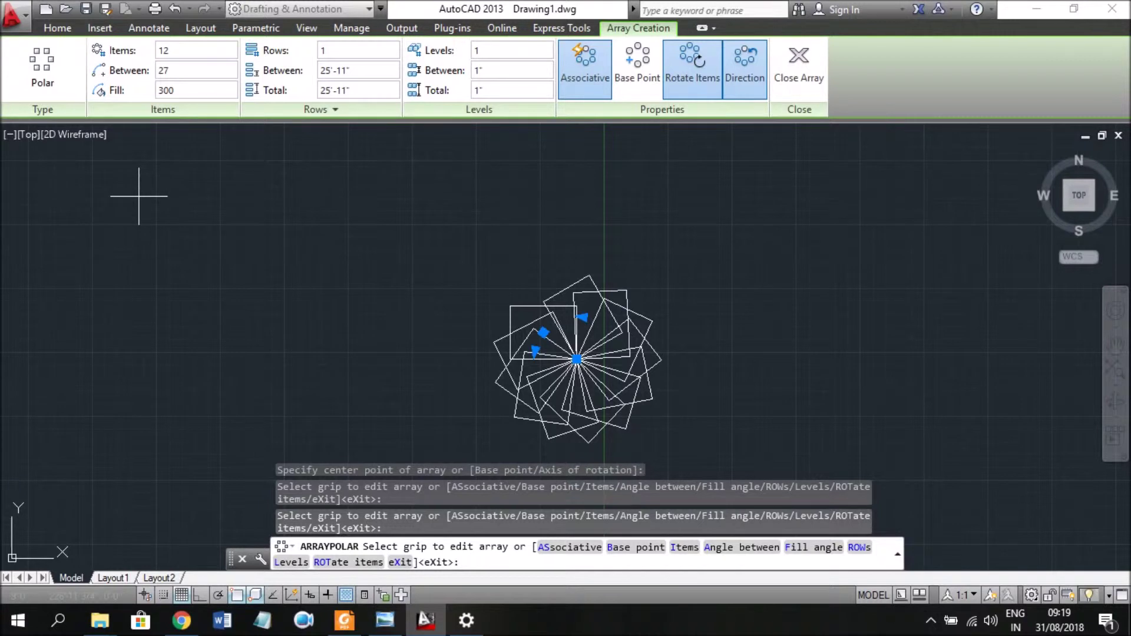
click(190, 74)
text(20)
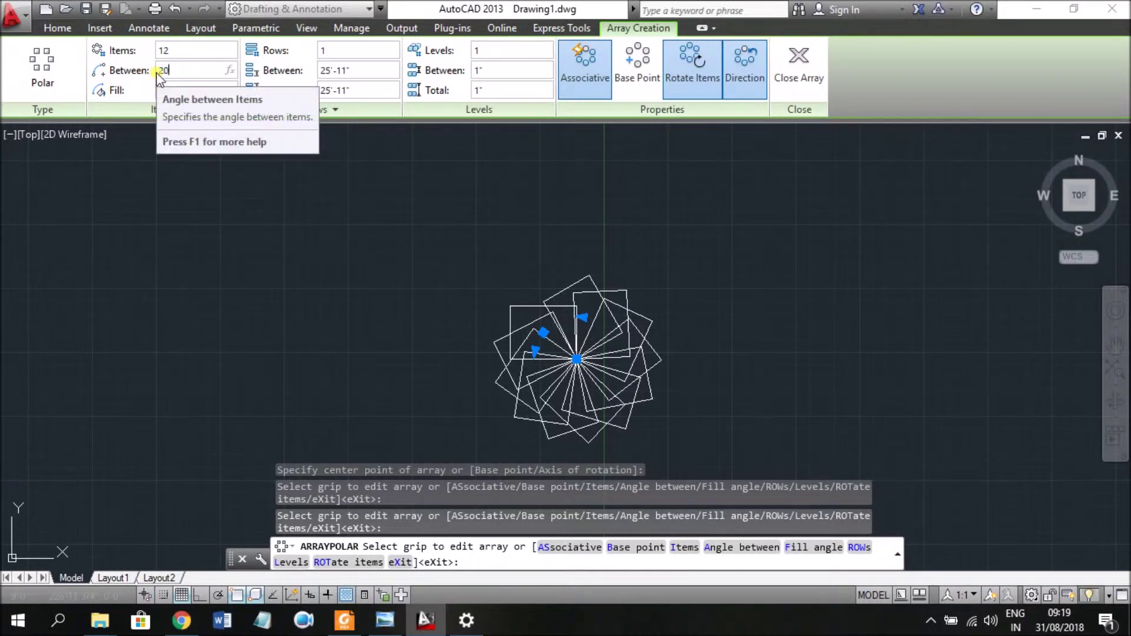
key(Return)
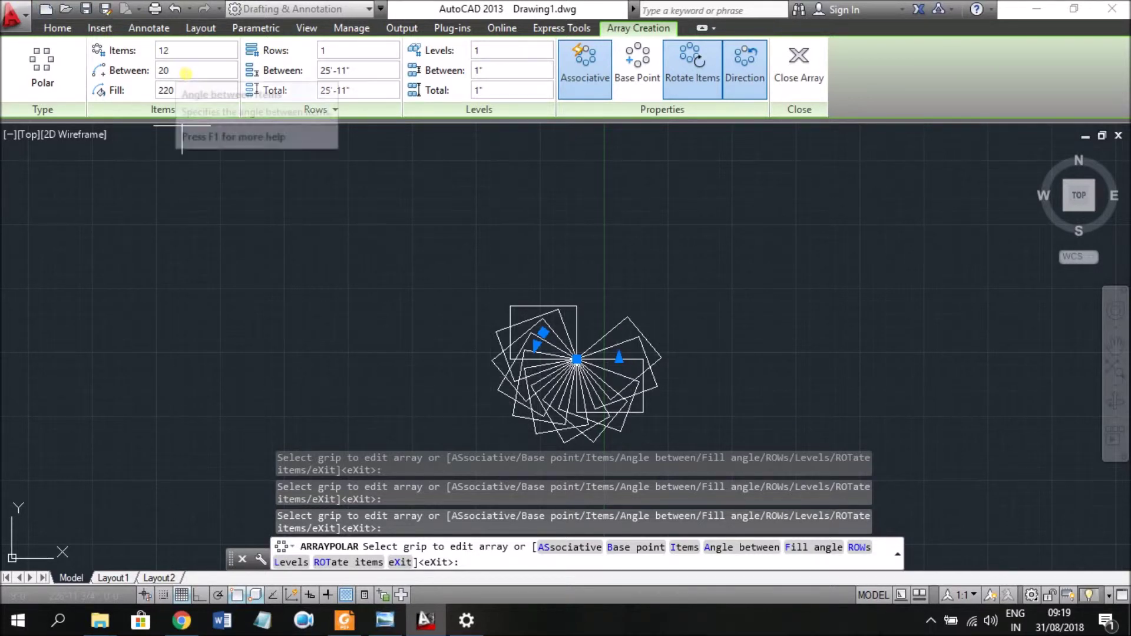
key(ctrl+z)
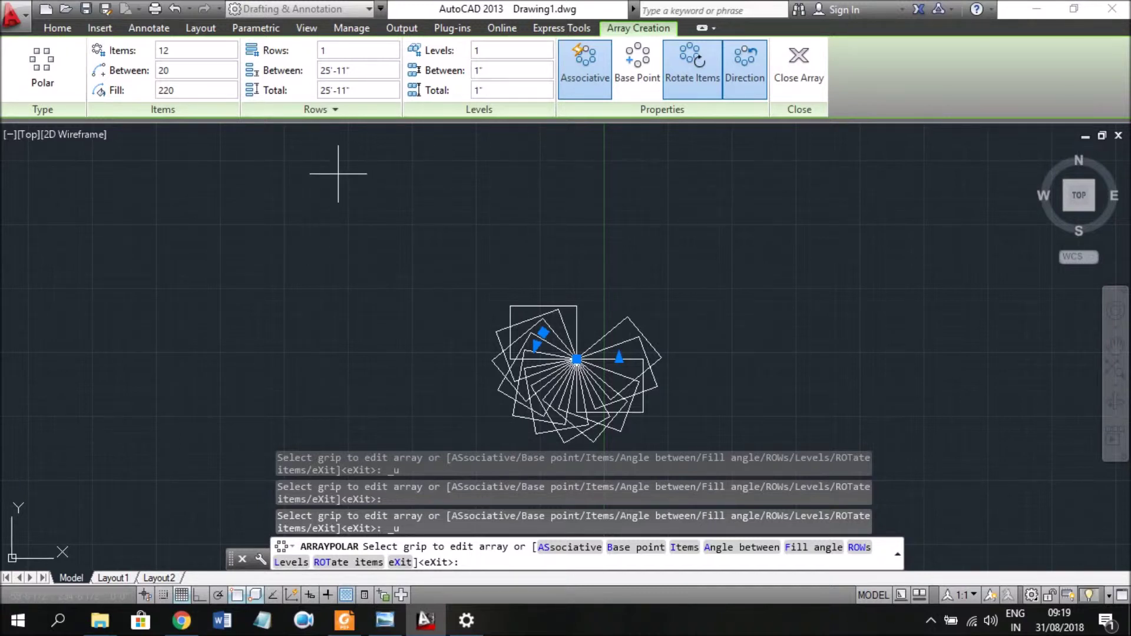
click(57, 28)
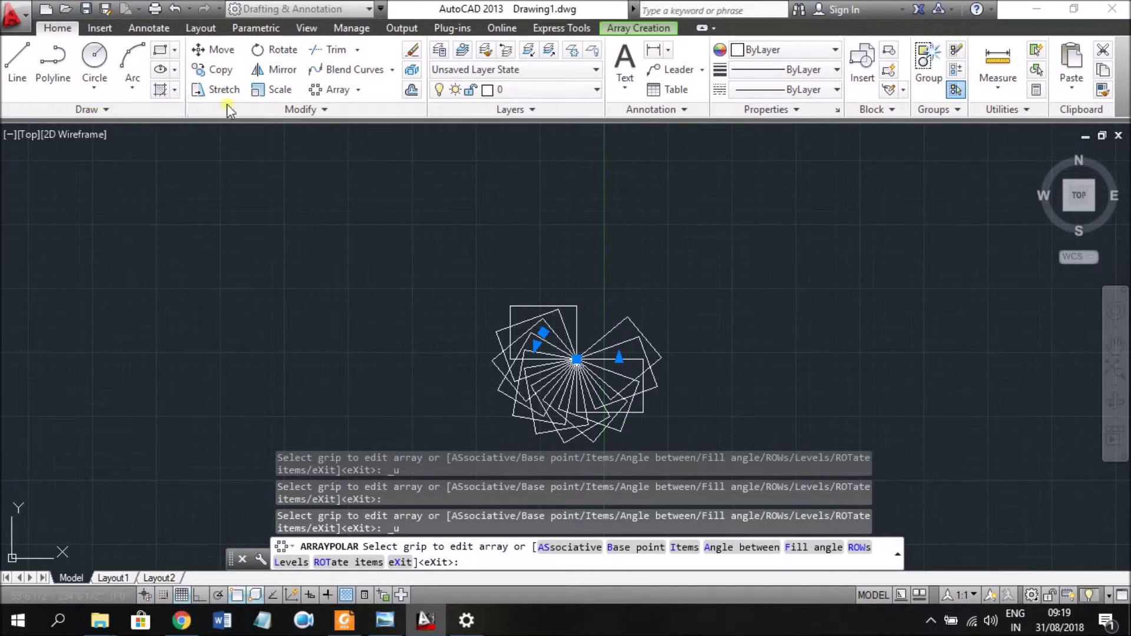
- Start over in a blank Drawing1 with the polar array of rectangles gone
click(357, 91)
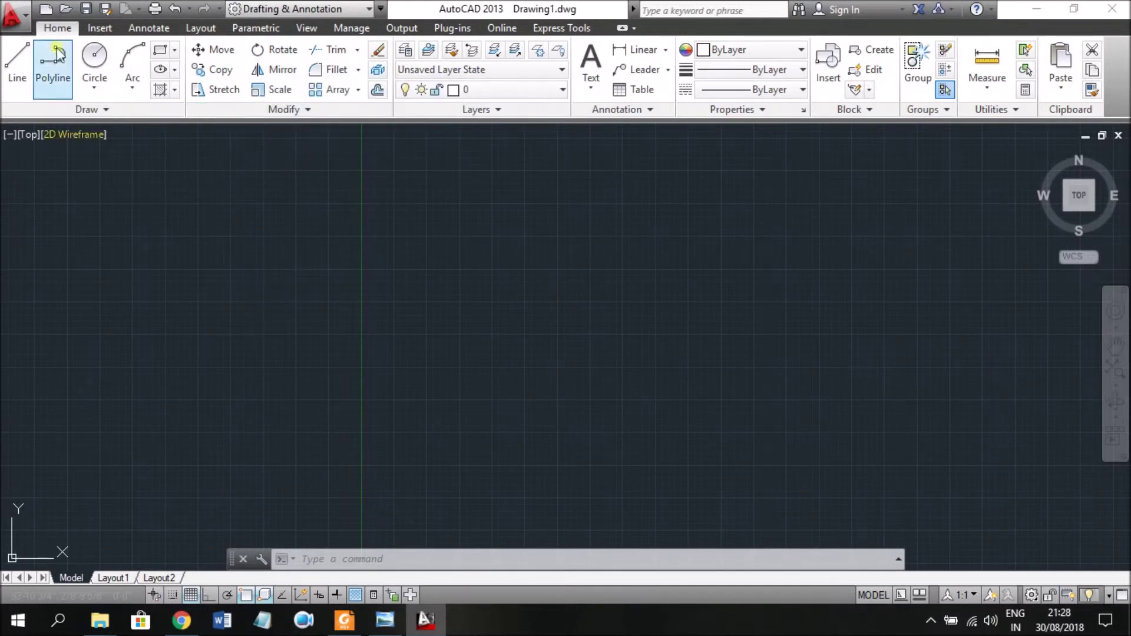
click(160, 50)
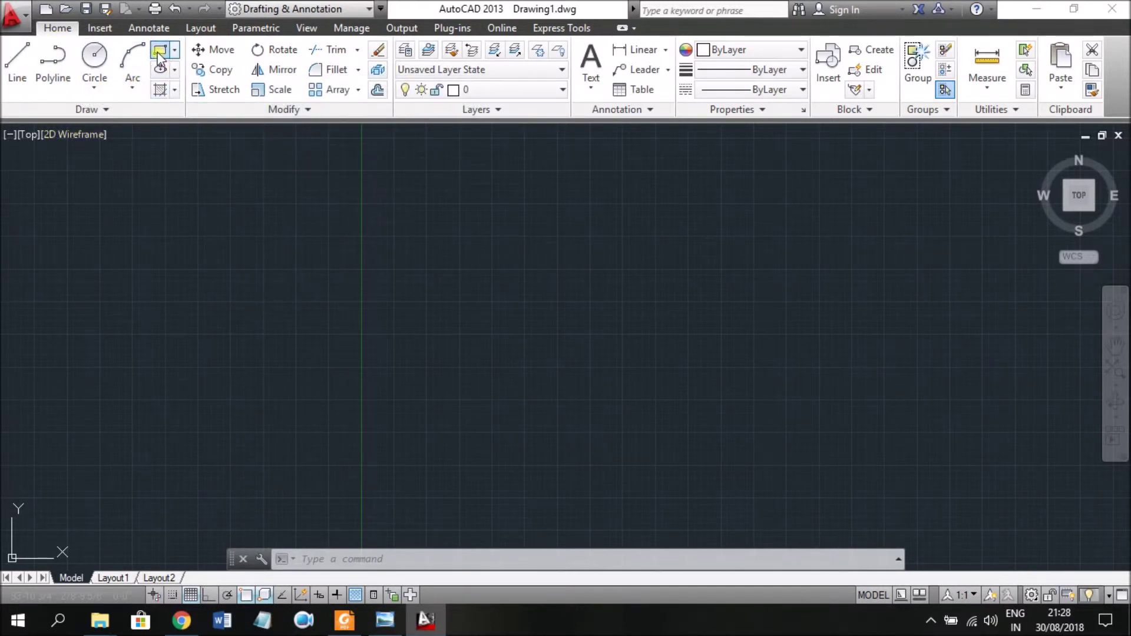
- Draw a rectangle on the left and move it by its top-right corner to the right side
click(123, 259)
click(276, 355)
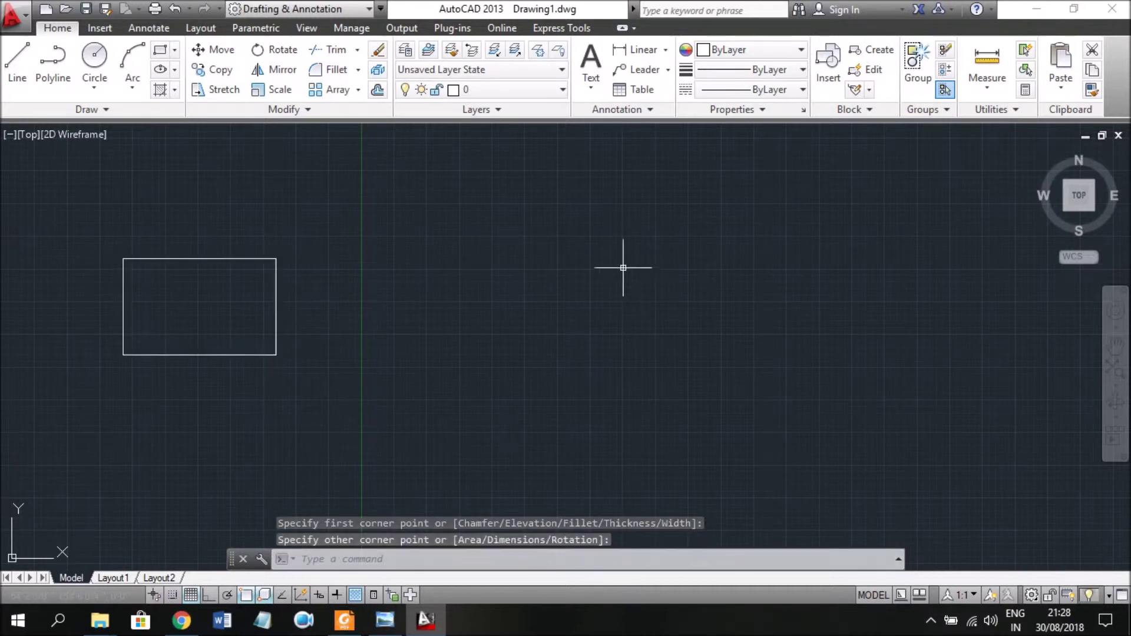
click(209, 52)
click(242, 258)
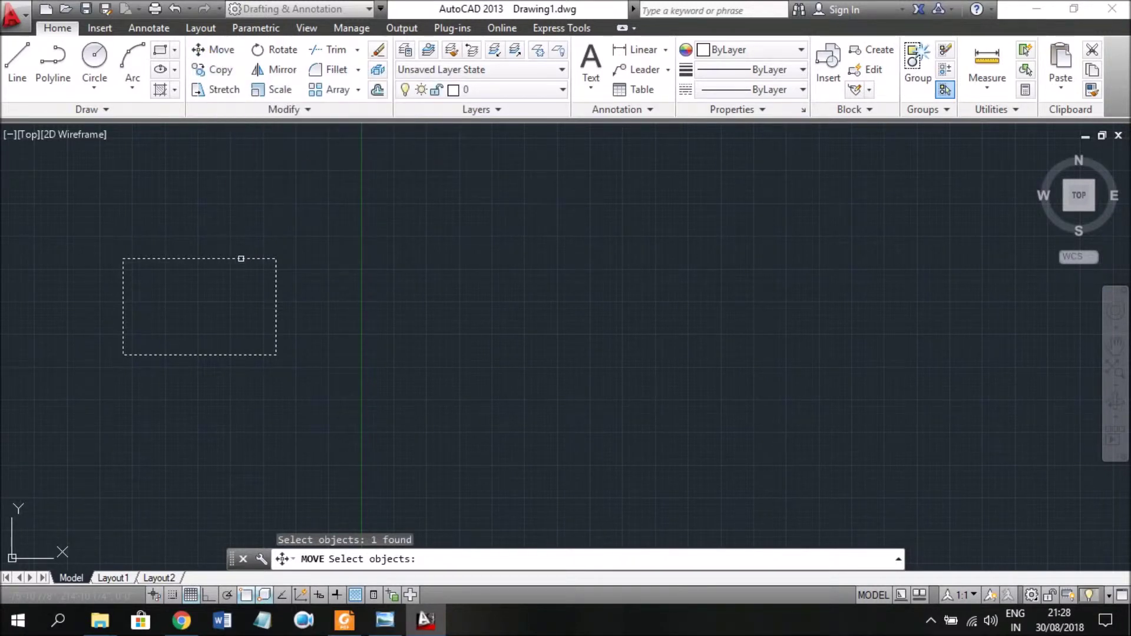
key(Return)
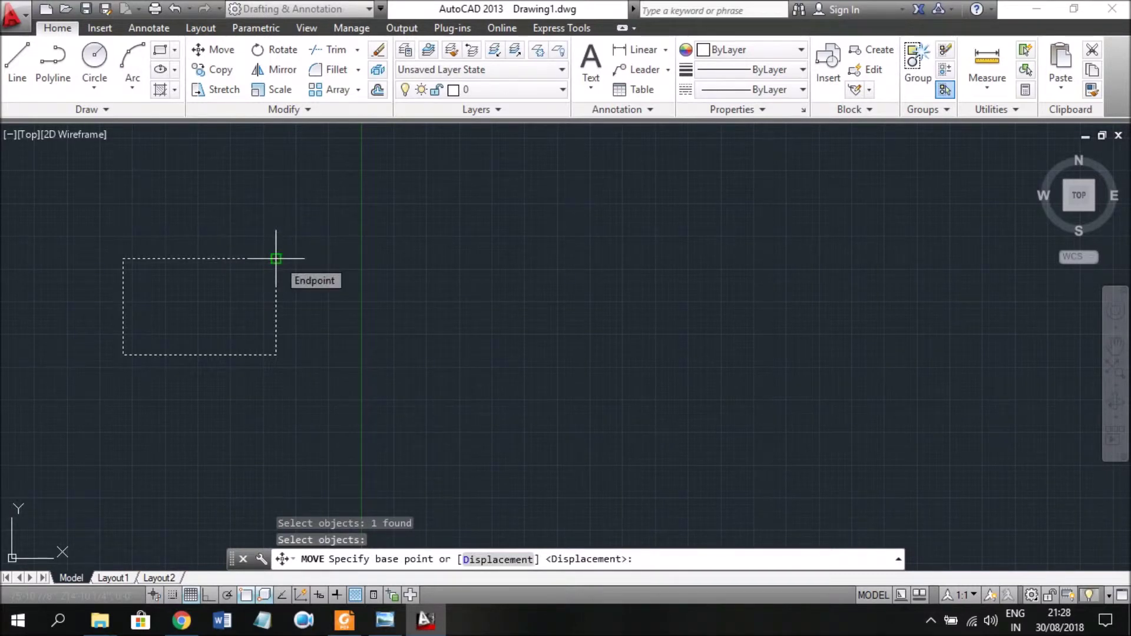
click(276, 258)
click(835, 276)
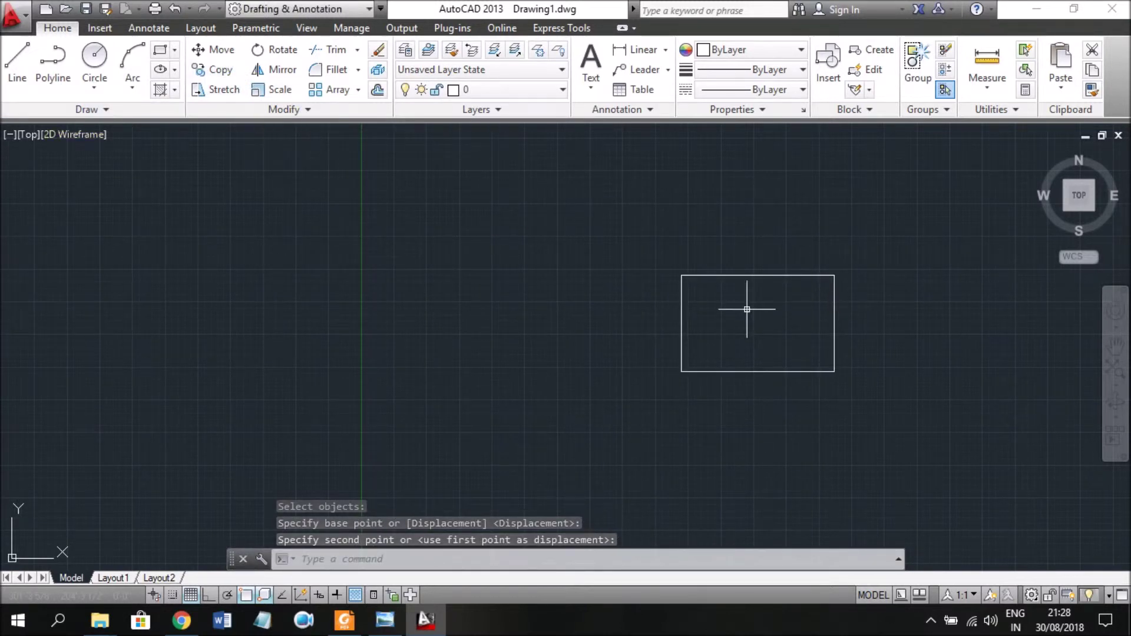
- Copy the right rectangle from its top-left corner to the left side and above the middle
click(214, 69)
click(723, 275)
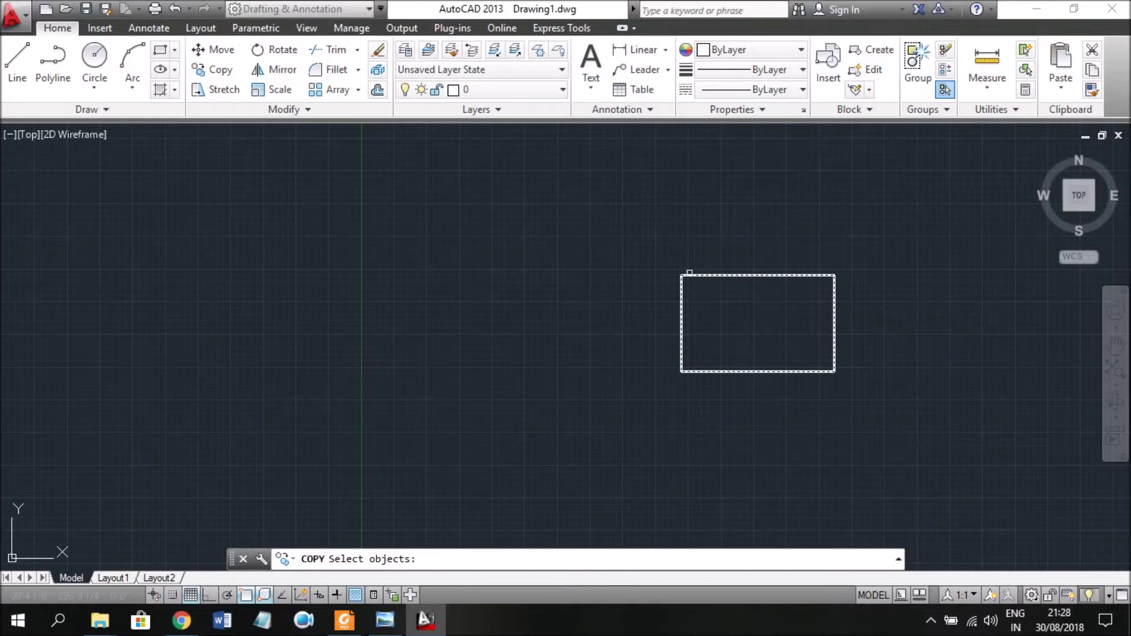
click(681, 278)
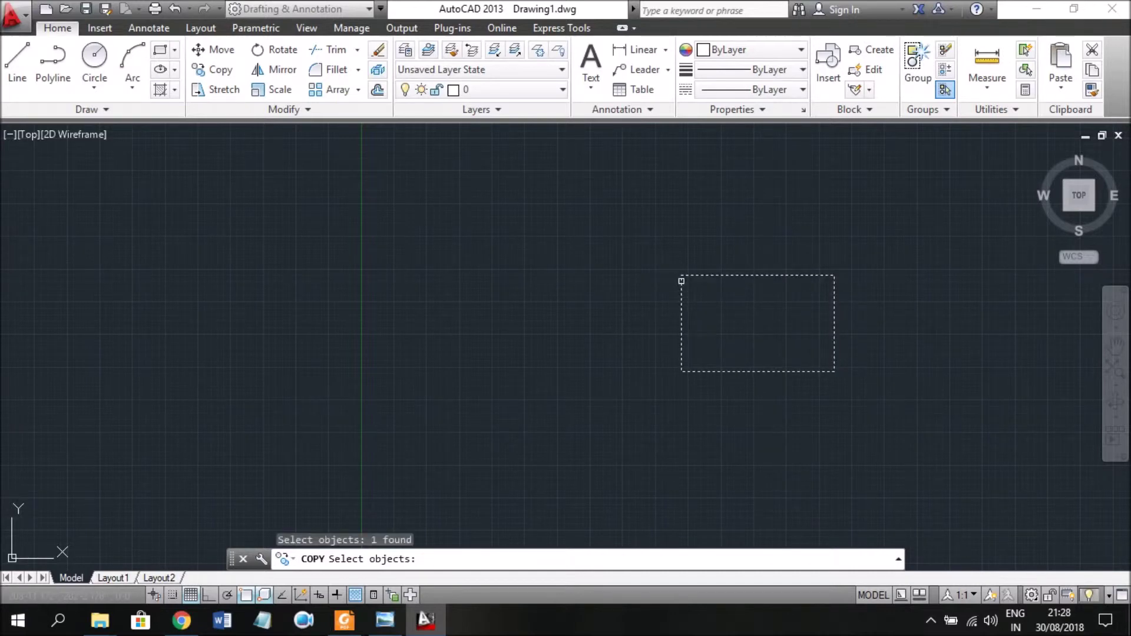
key(Return)
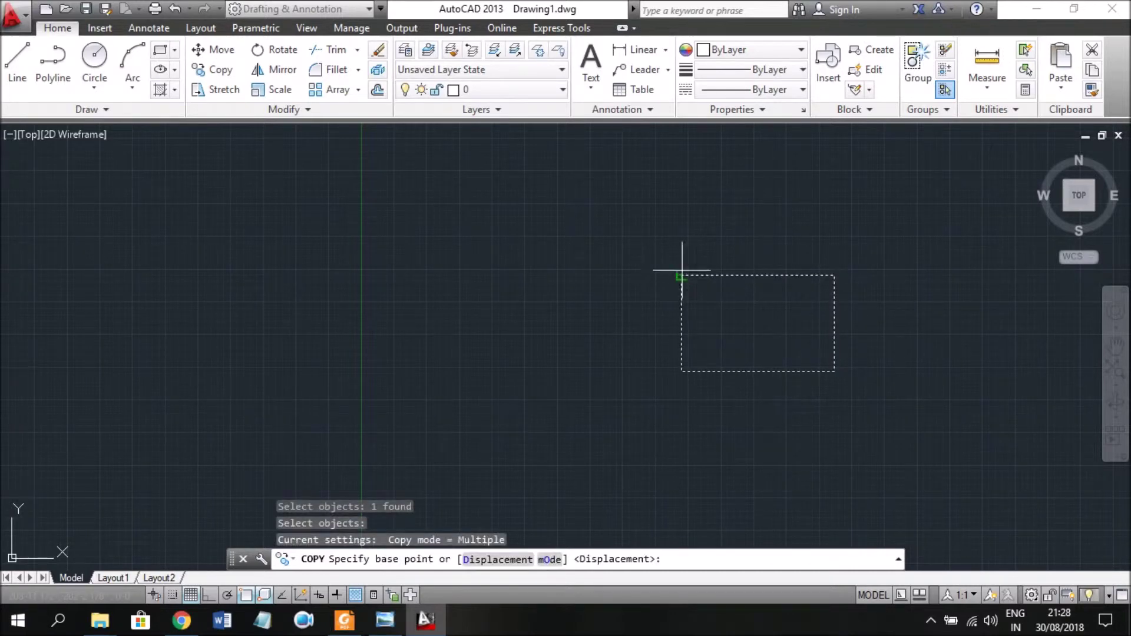
click(681, 275)
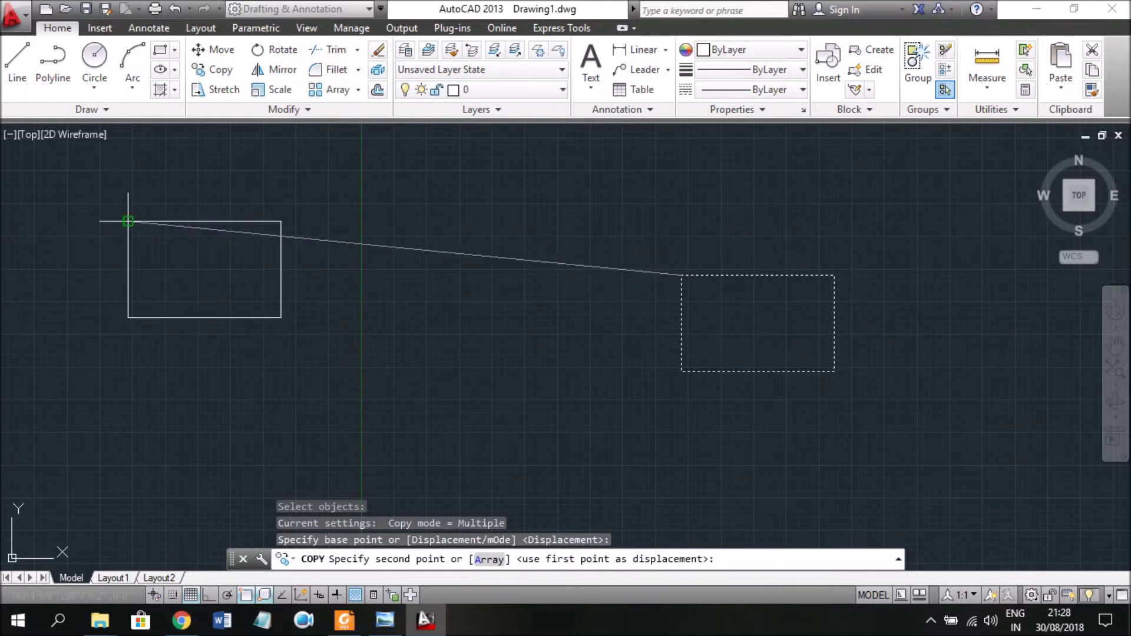
click(128, 222)
click(408, 169)
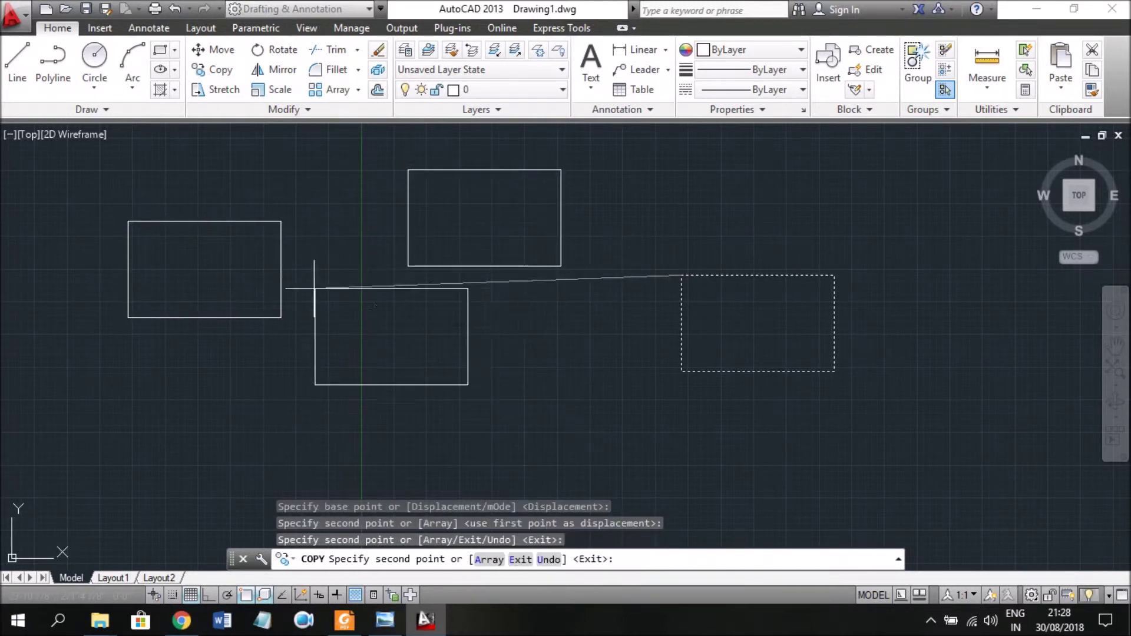
key(Escape)
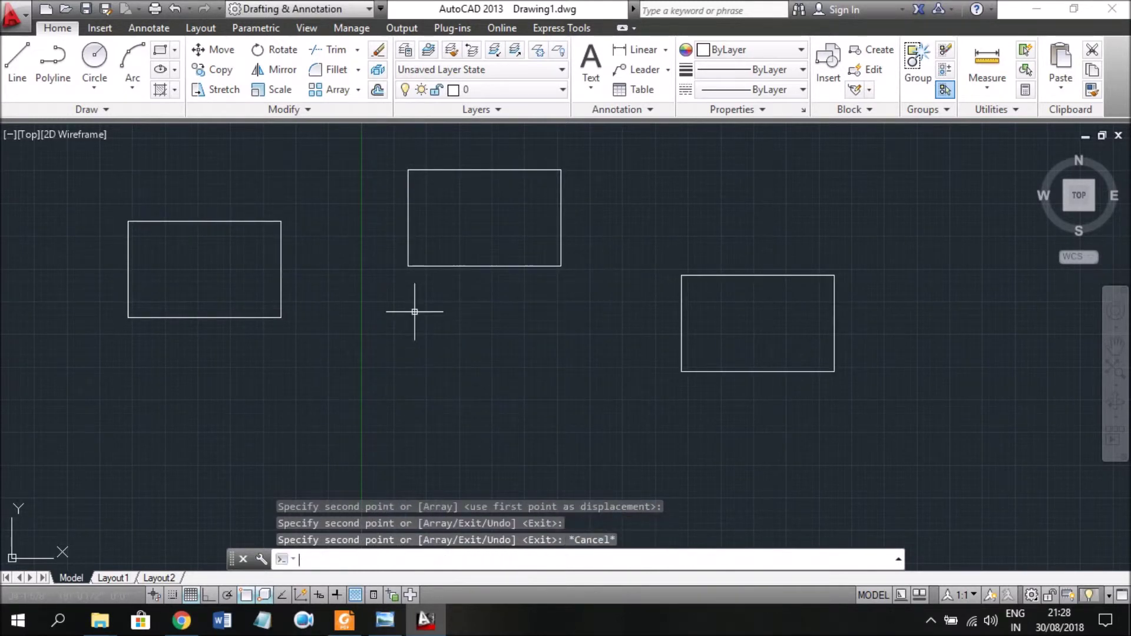
- Rotate the right rectangle 45° about its bottom-right corner
click(276, 50)
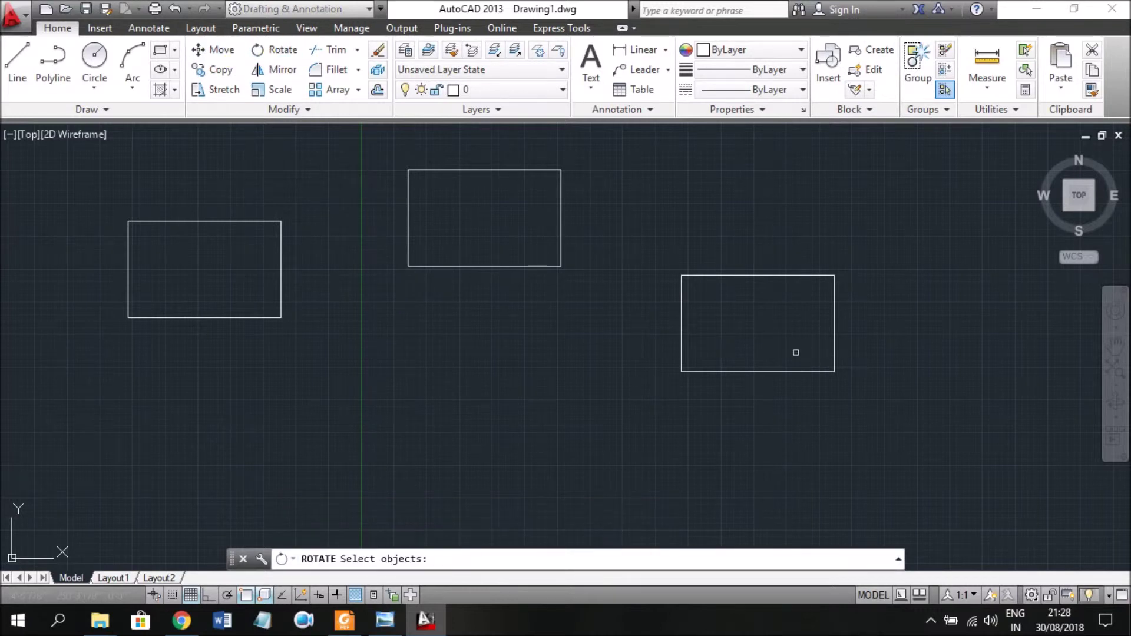
click(698, 276)
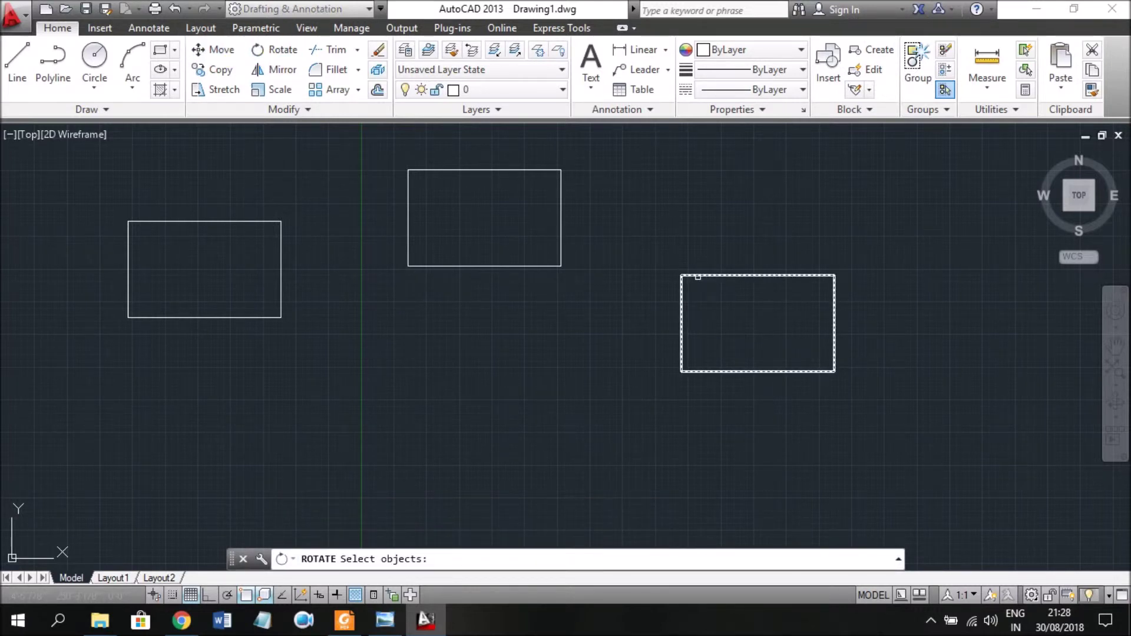
click(682, 328)
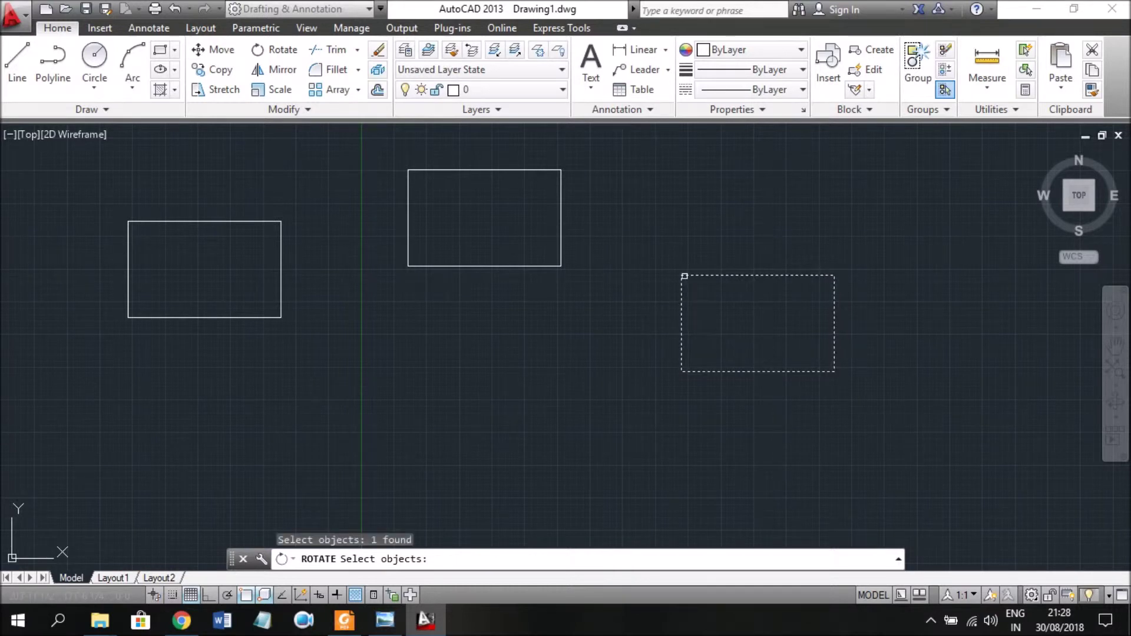
key(Return)
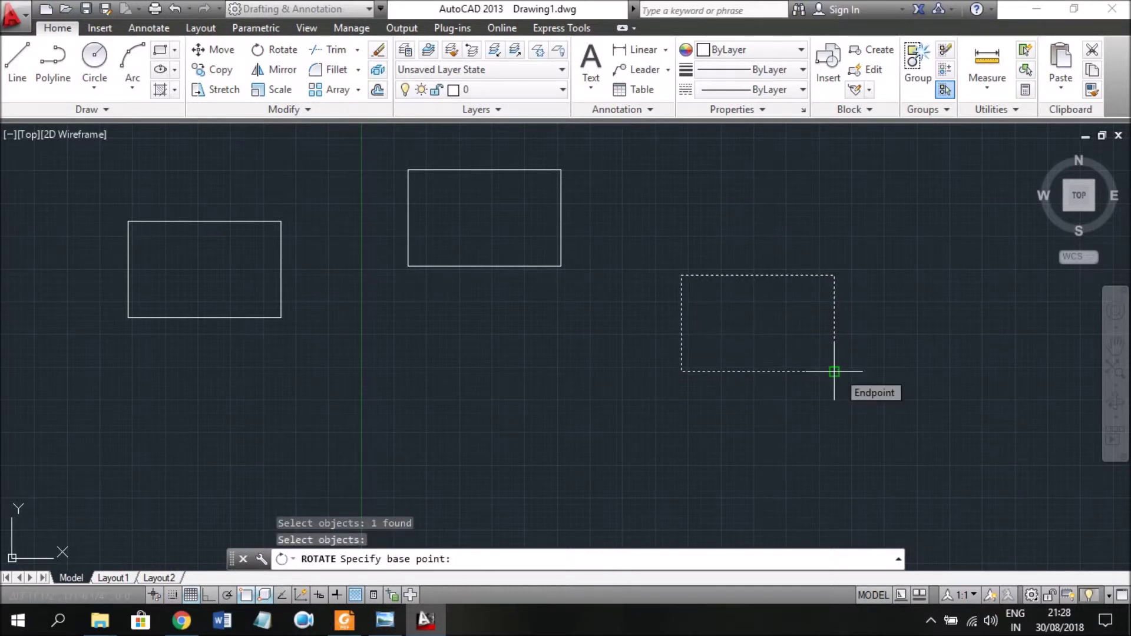
click(835, 372)
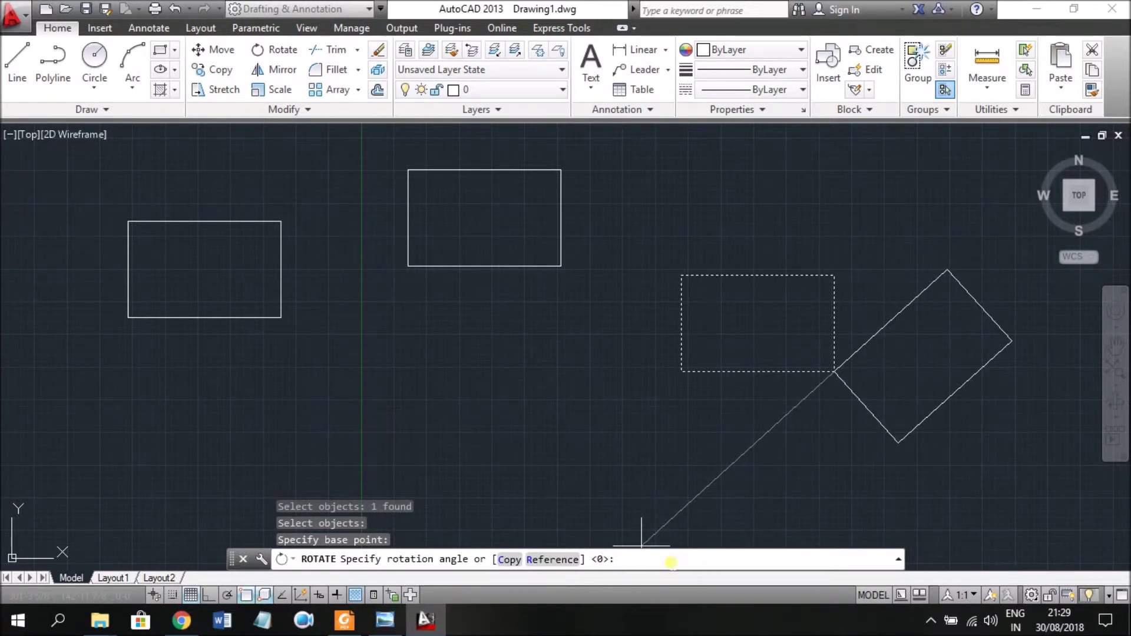
text(45)
key(Return)
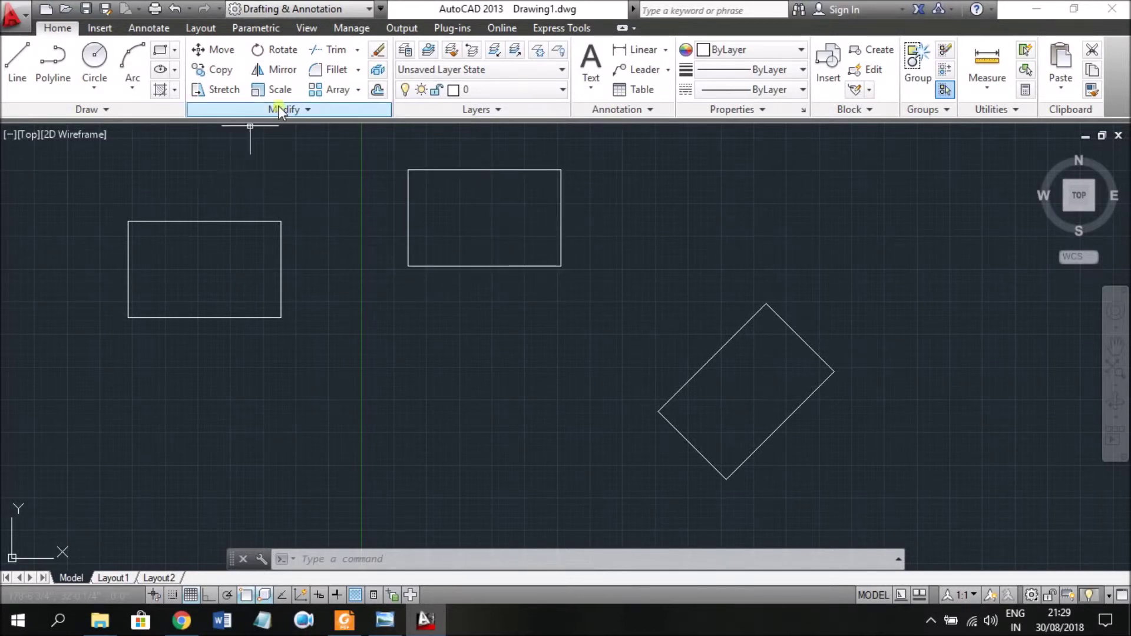
- Mirror the top rectangle across its right edge, keeping the original
click(271, 71)
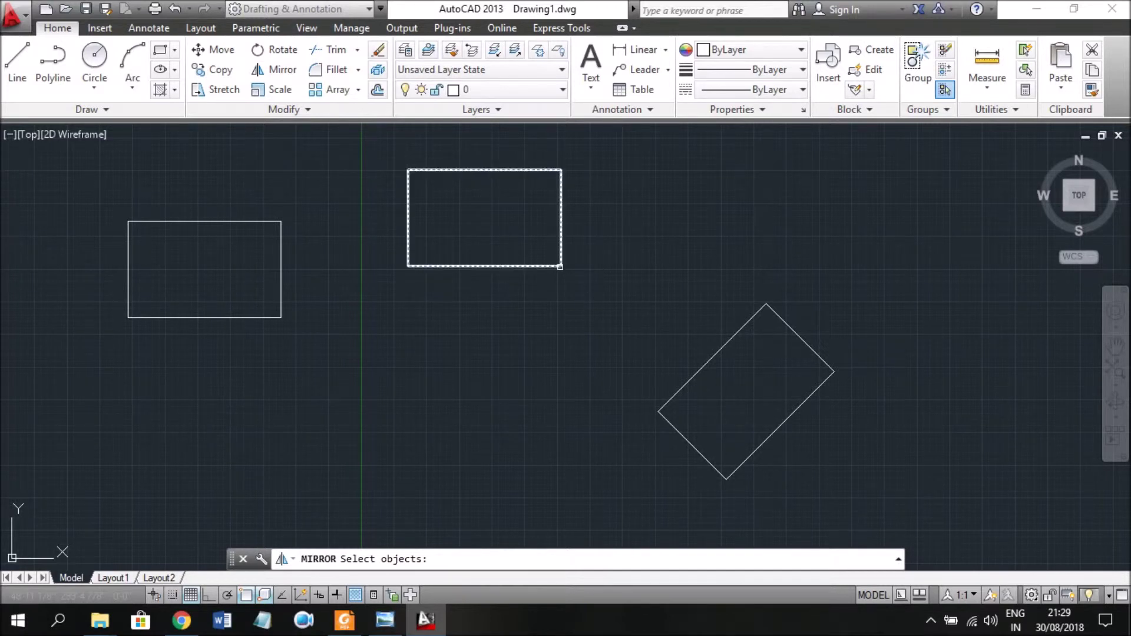
click(562, 269)
click(567, 273)
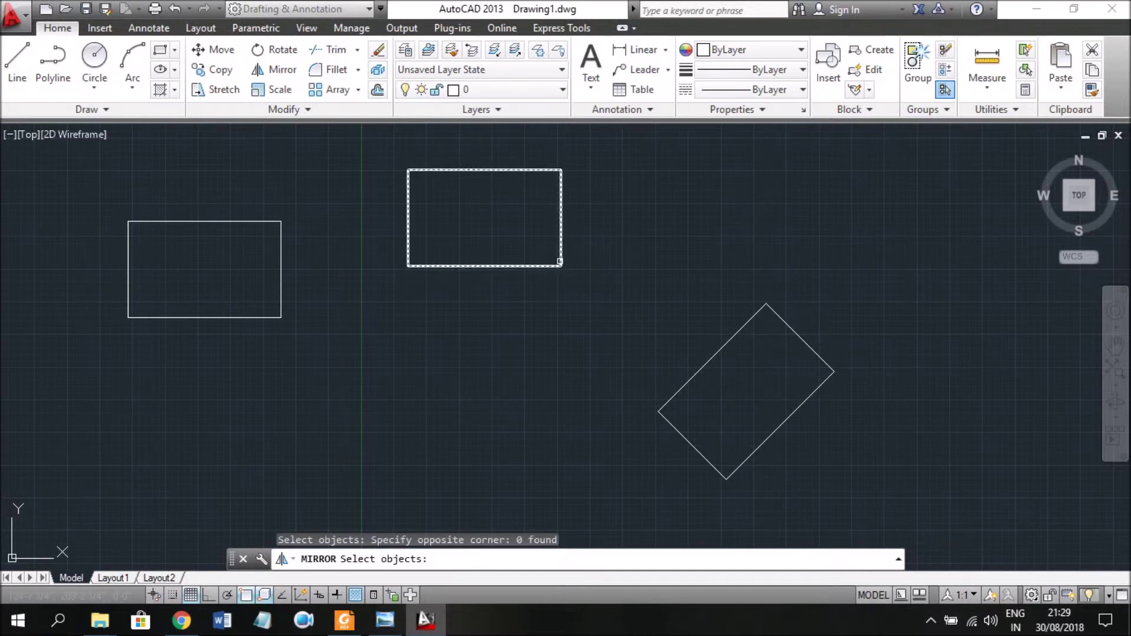
click(561, 252)
key(Return)
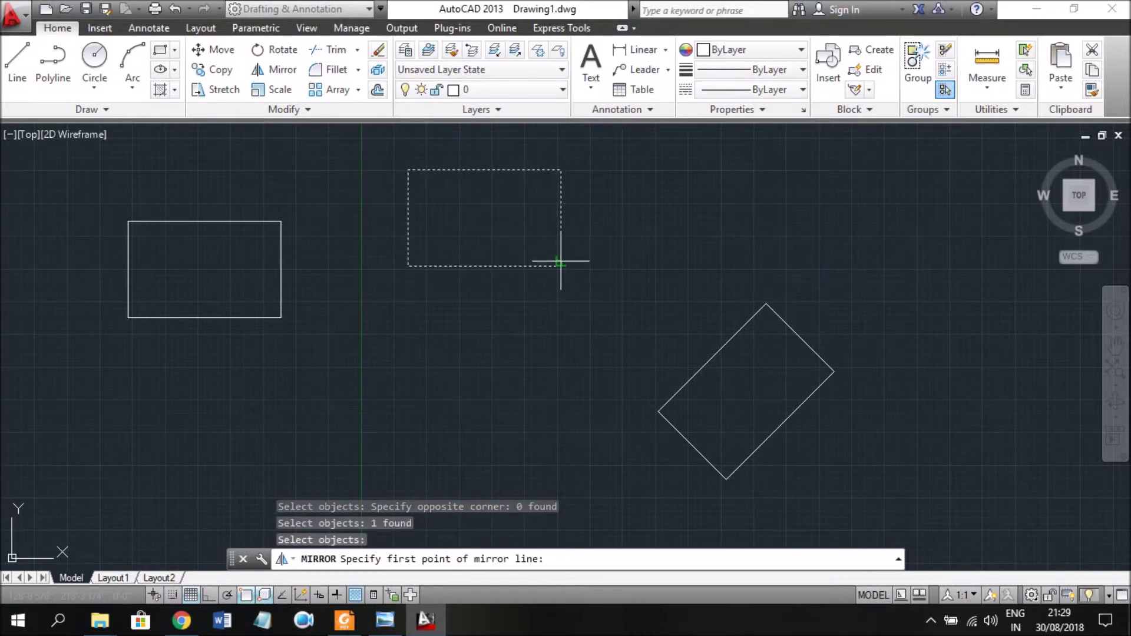
click(560, 265)
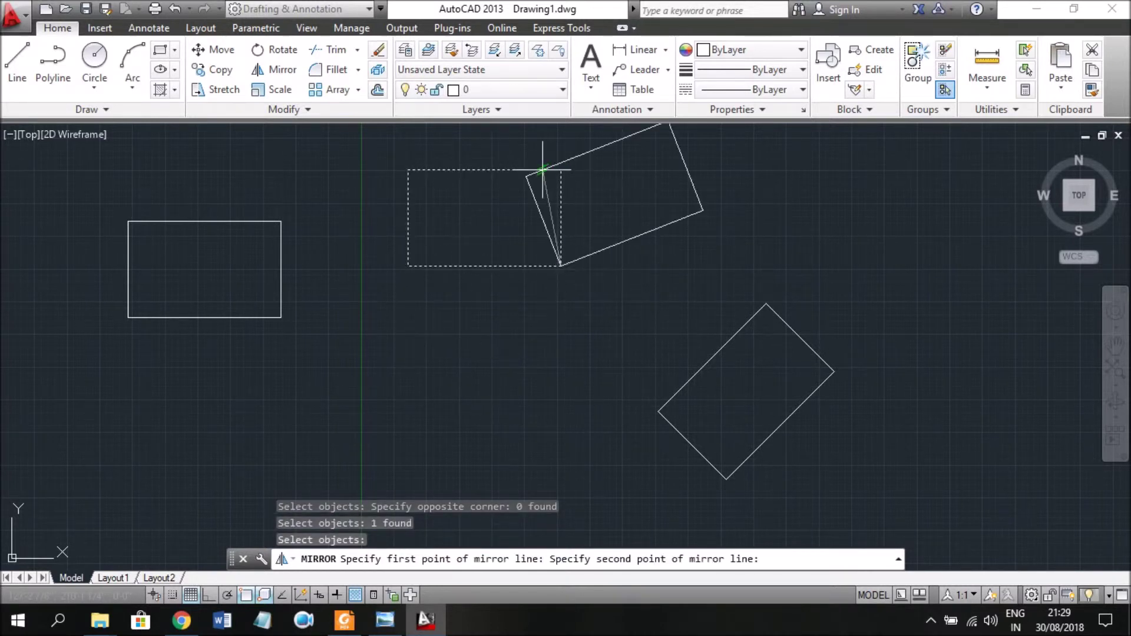
click(561, 196)
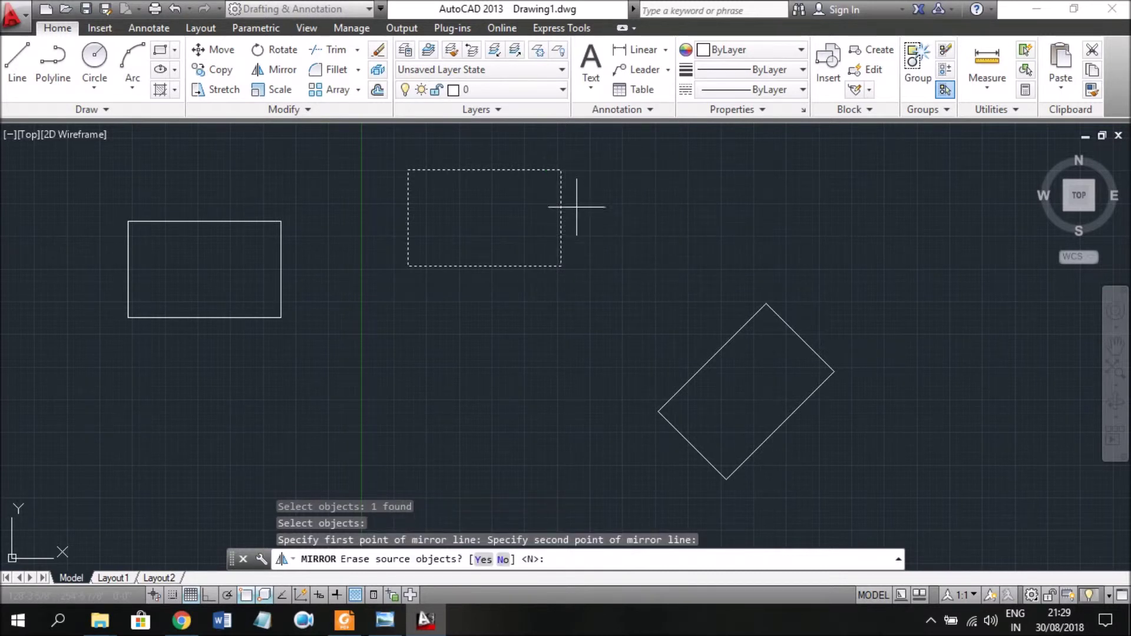
right_click(562, 270)
click(600, 280)
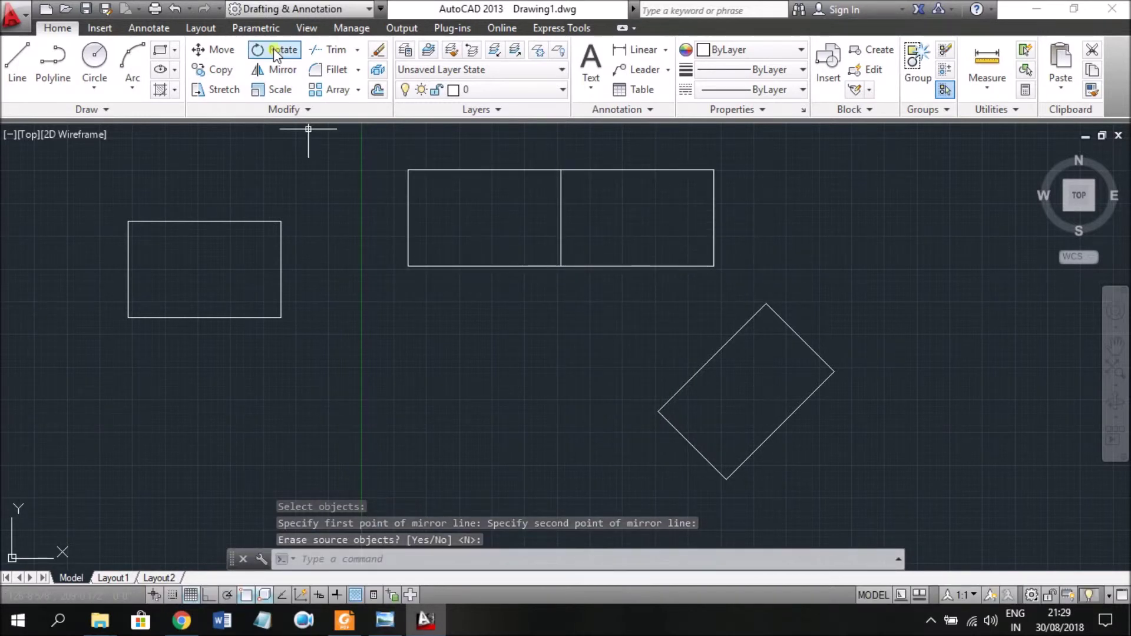
- Mirror both top rectangles downward along their bottom edge, keeping the originals
click(280, 75)
click(746, 284)
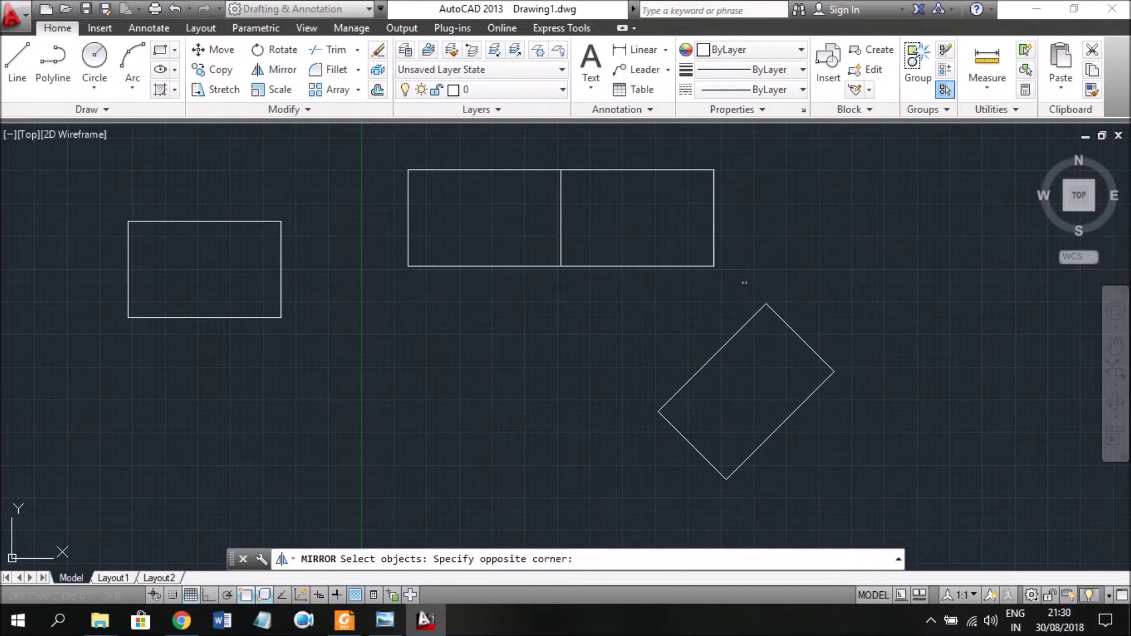
click(370, 172)
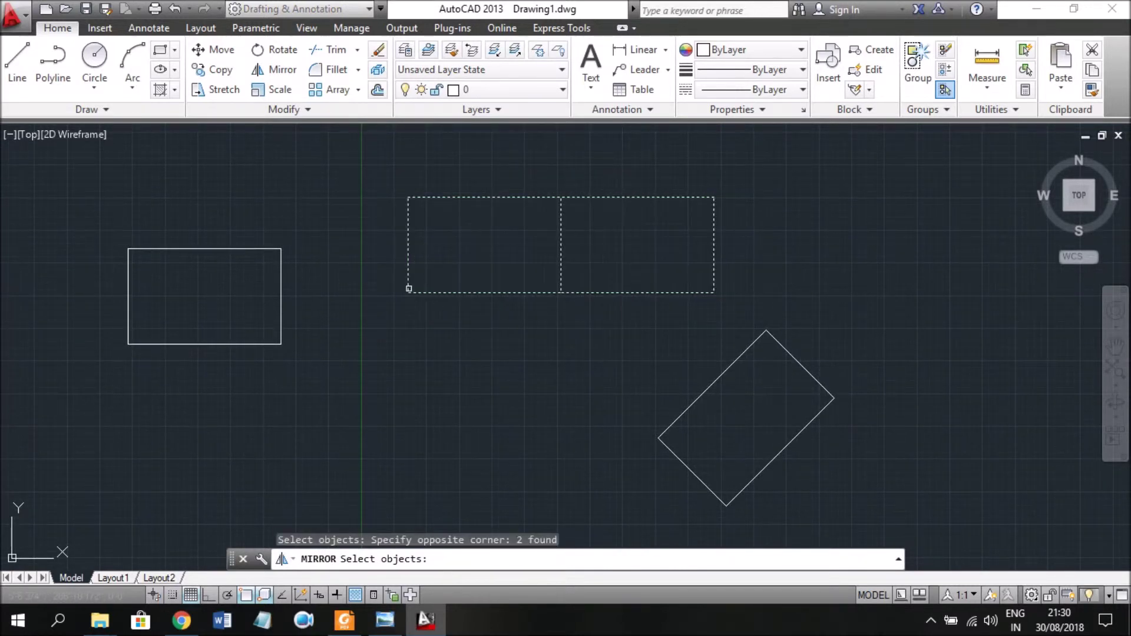
key(Return)
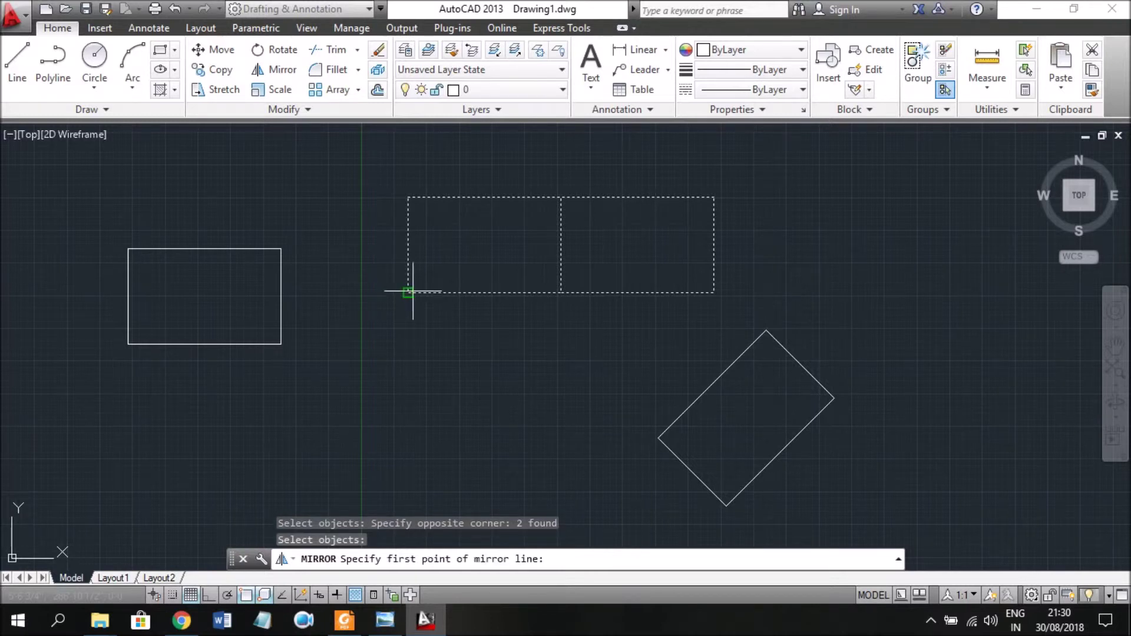
click(408, 293)
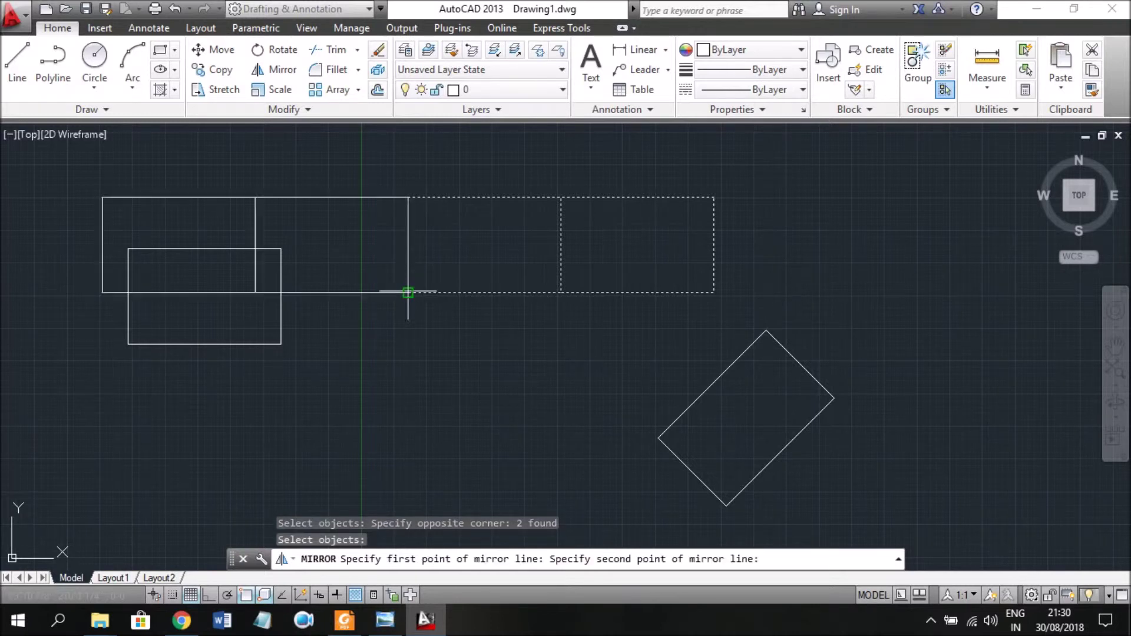
click(484, 293)
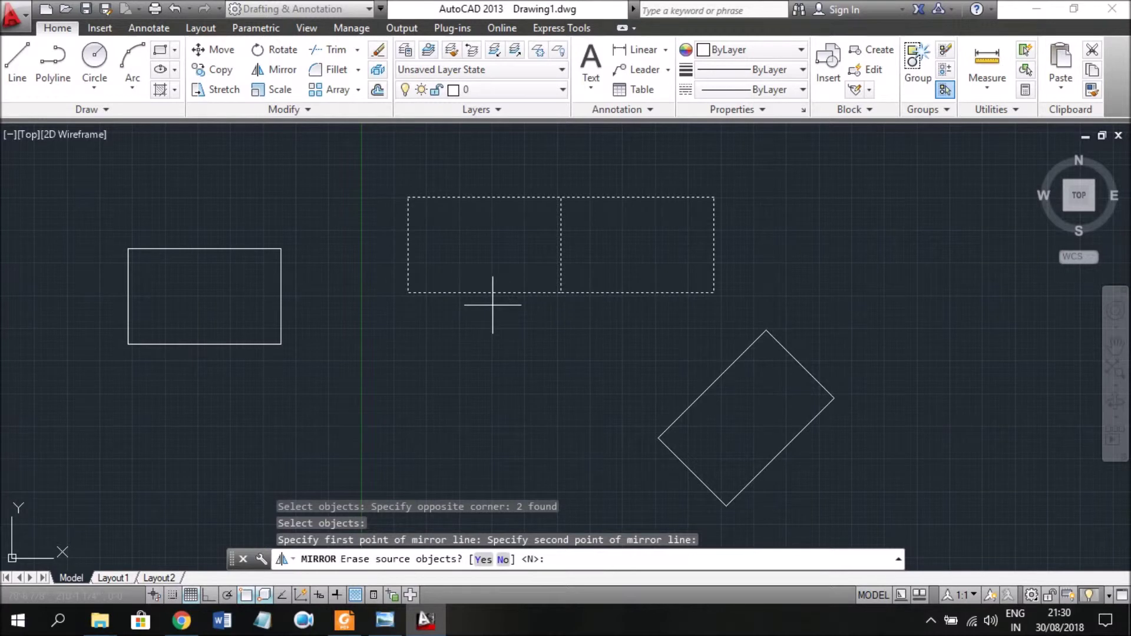
key(Return)
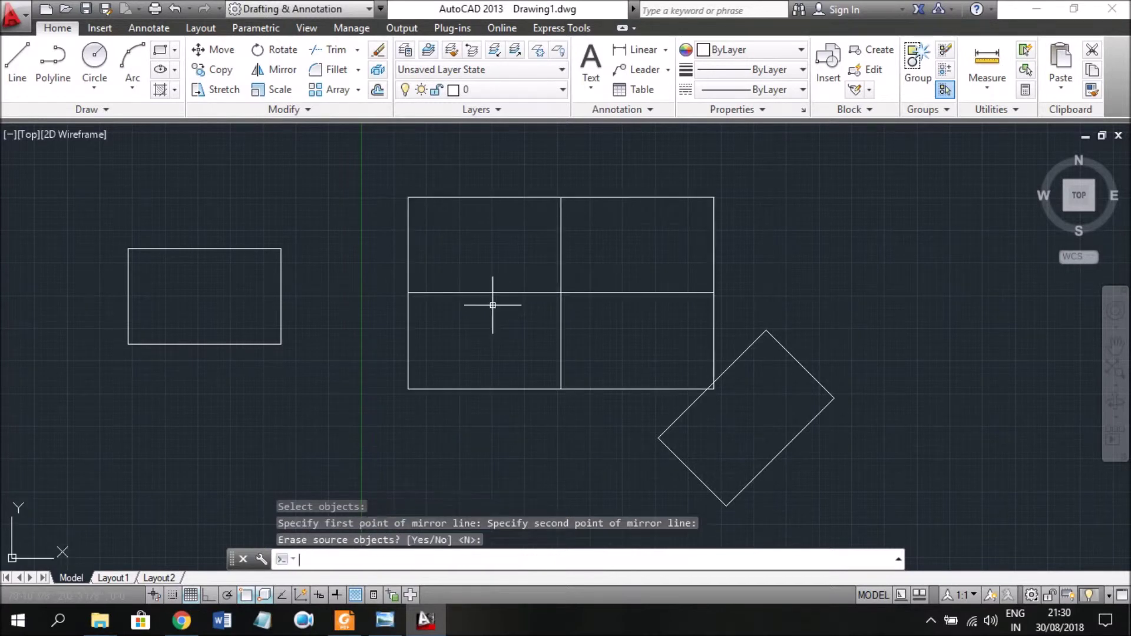
click(833, 443)
click(800, 405)
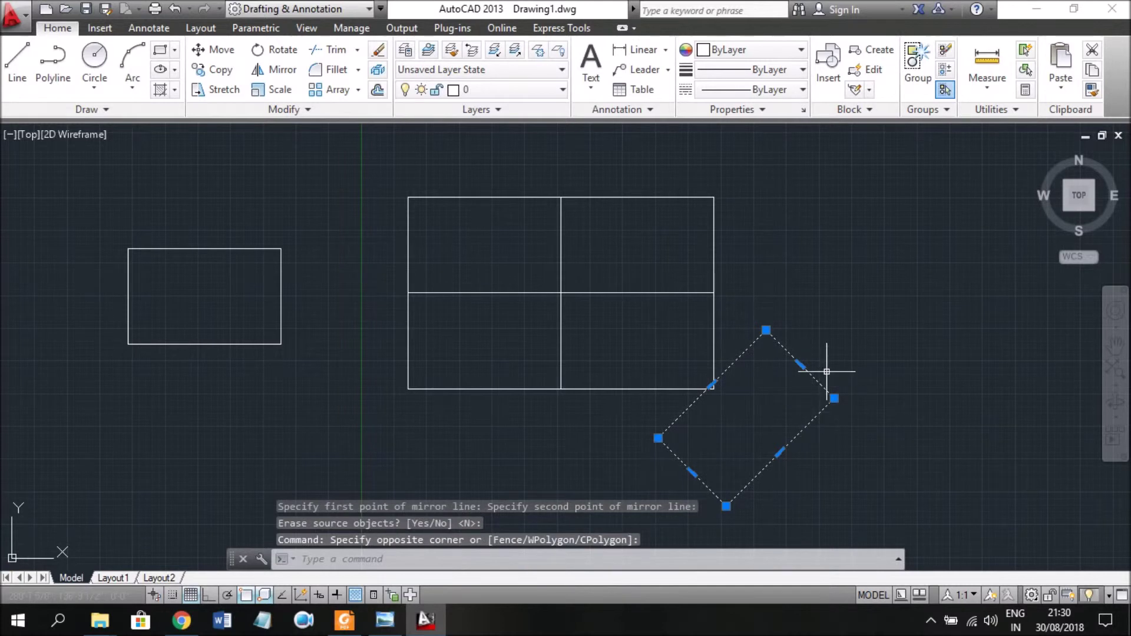
- Delete the tilted diamond and clear the drawing area
key(Delete)
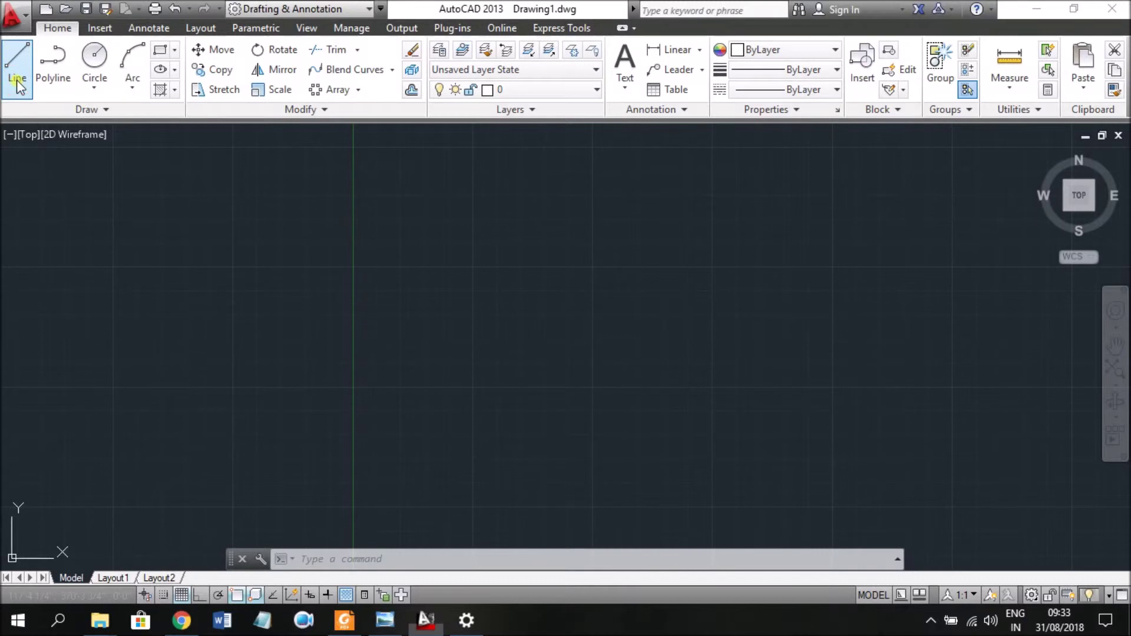
click(369, 361)
- Draw a horizontal line with Ortho on across the middle of the drawing
click(717, 353)
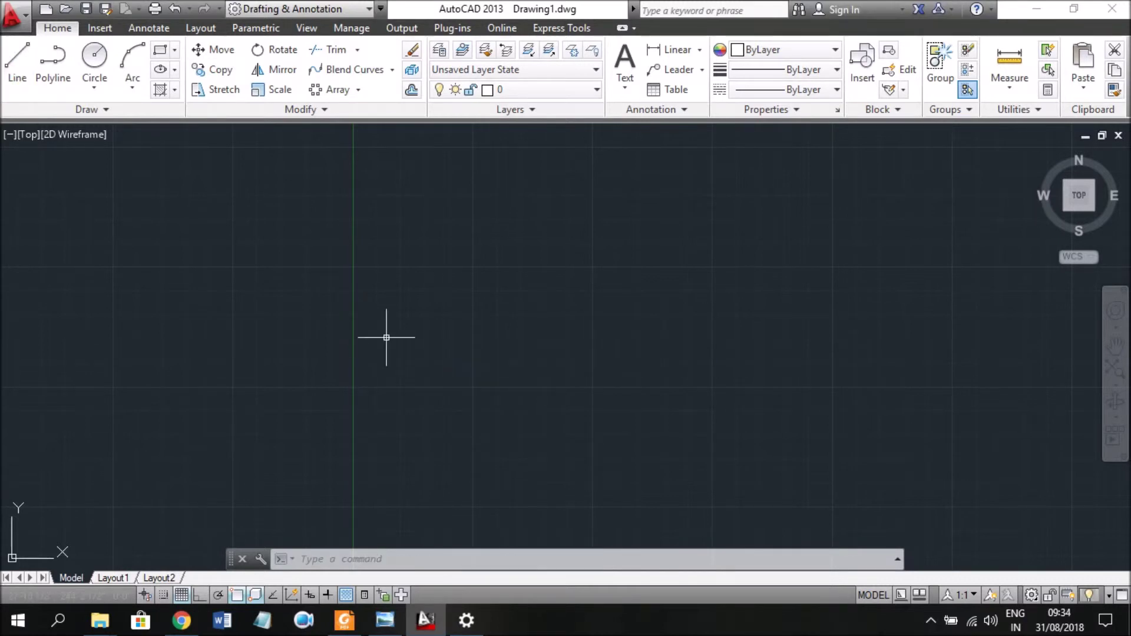
click(17, 65)
click(369, 364)
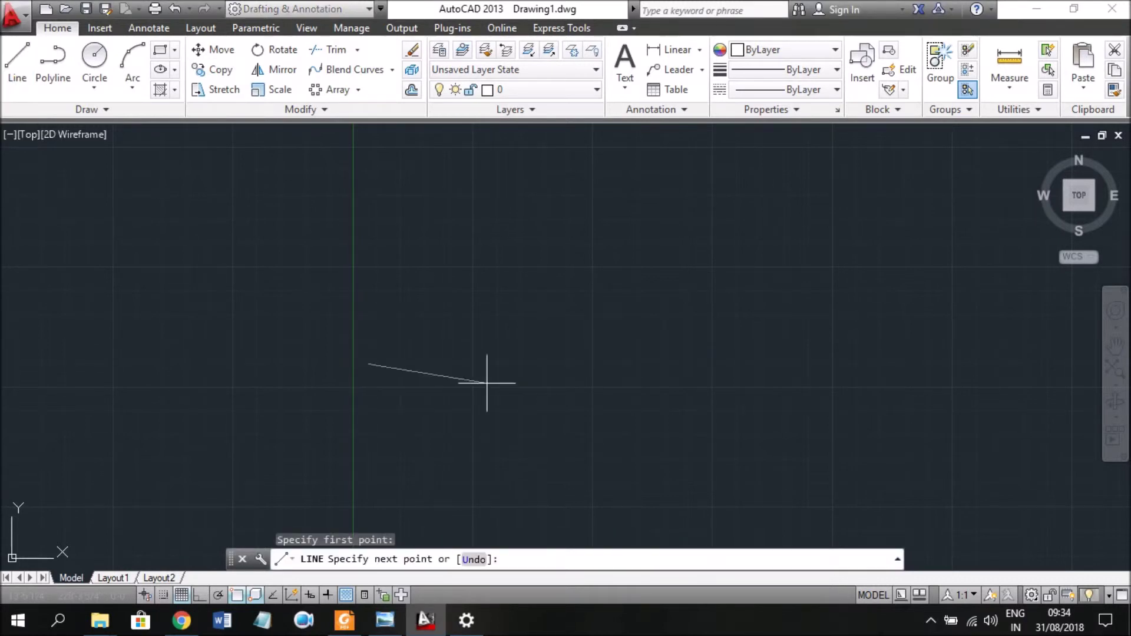
click(199, 595)
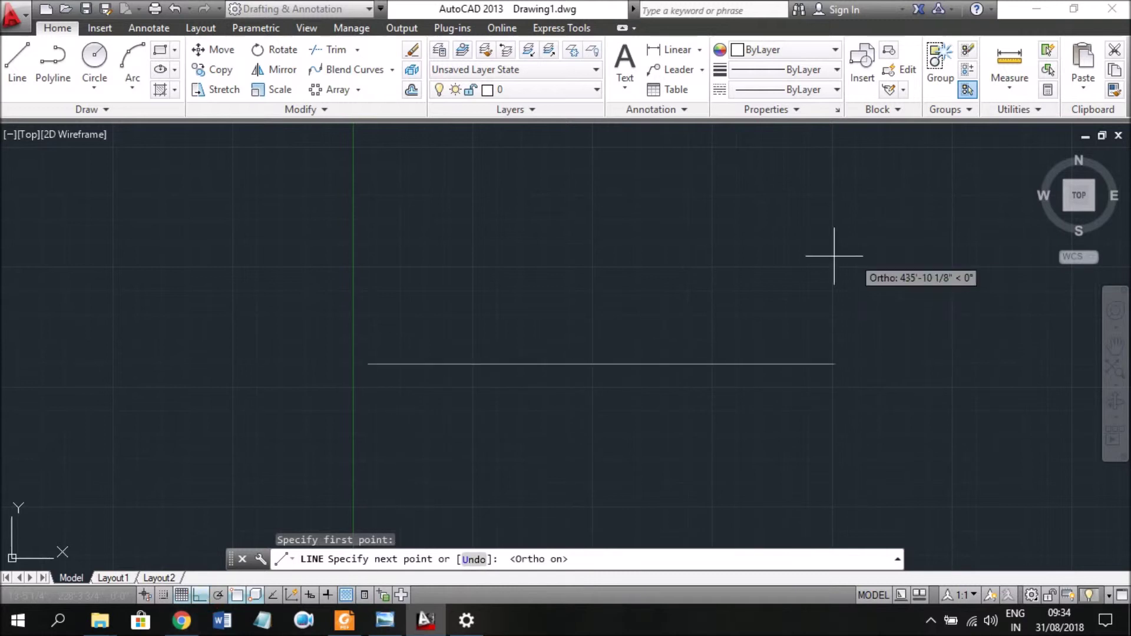
click(815, 364)
key(Escape)
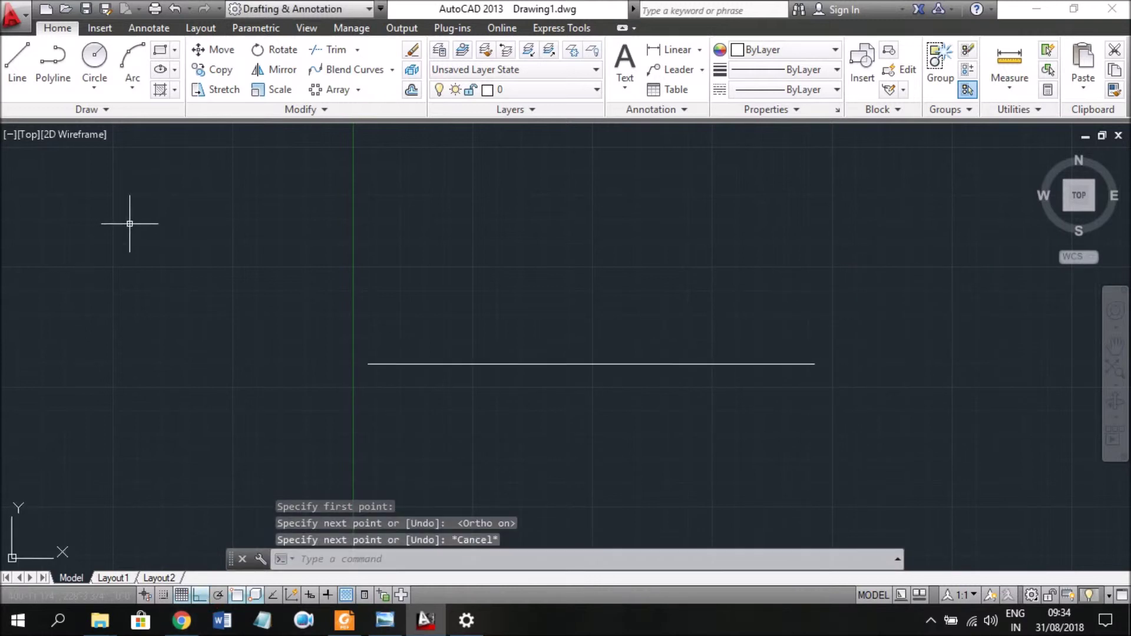
click(99, 89)
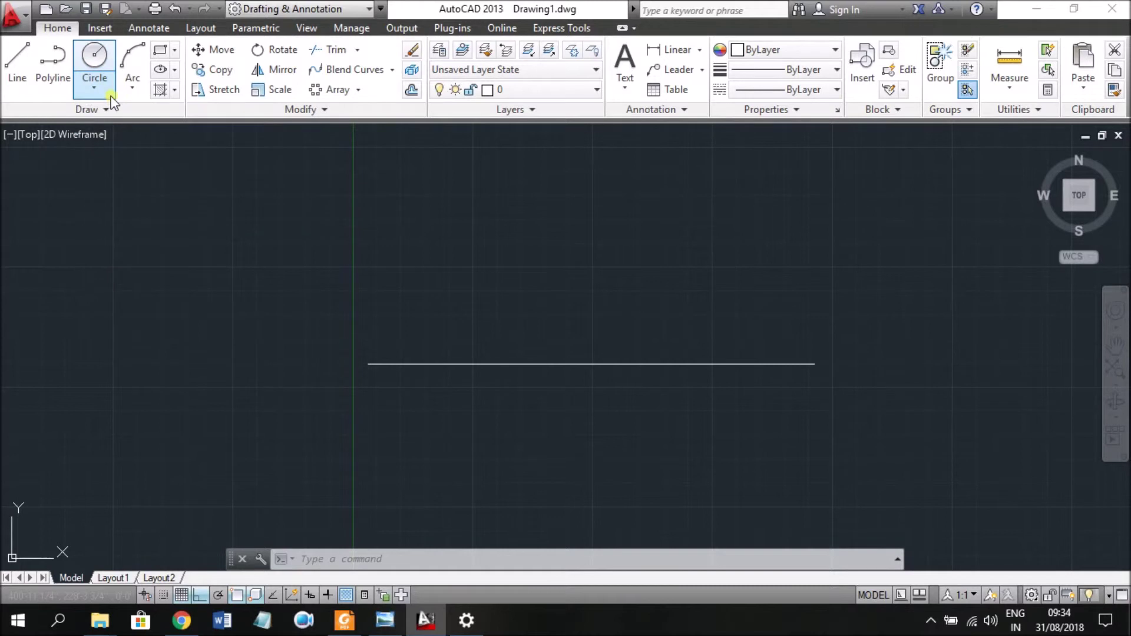
- Draw a slanted line, Ortho off, rising from below the horizontal line up across it
click(24, 76)
click(391, 425)
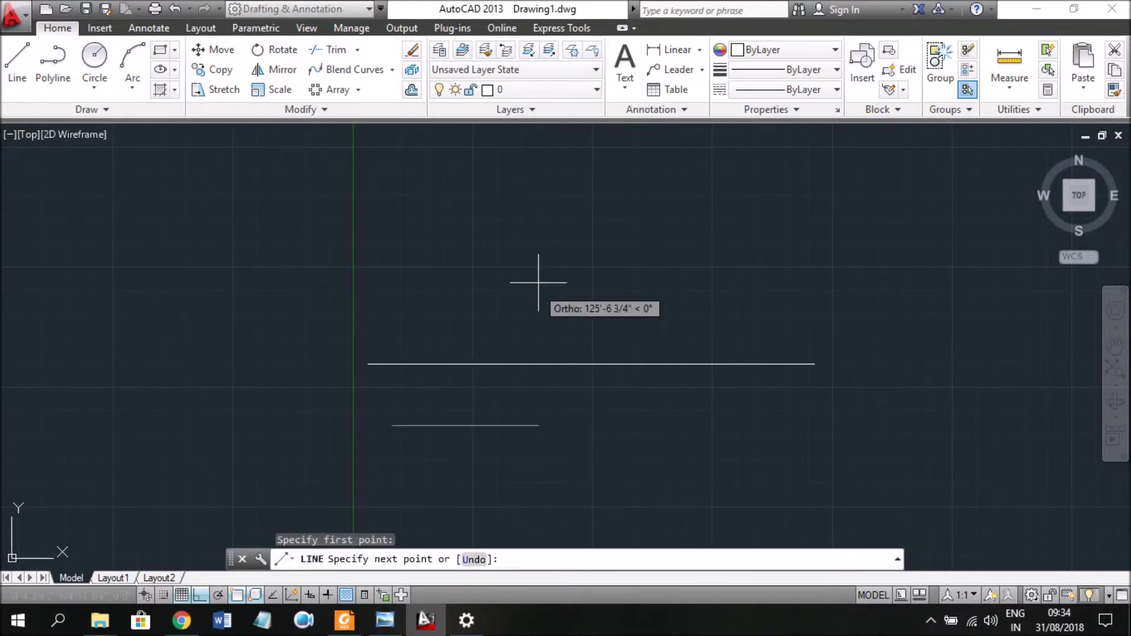
click(200, 596)
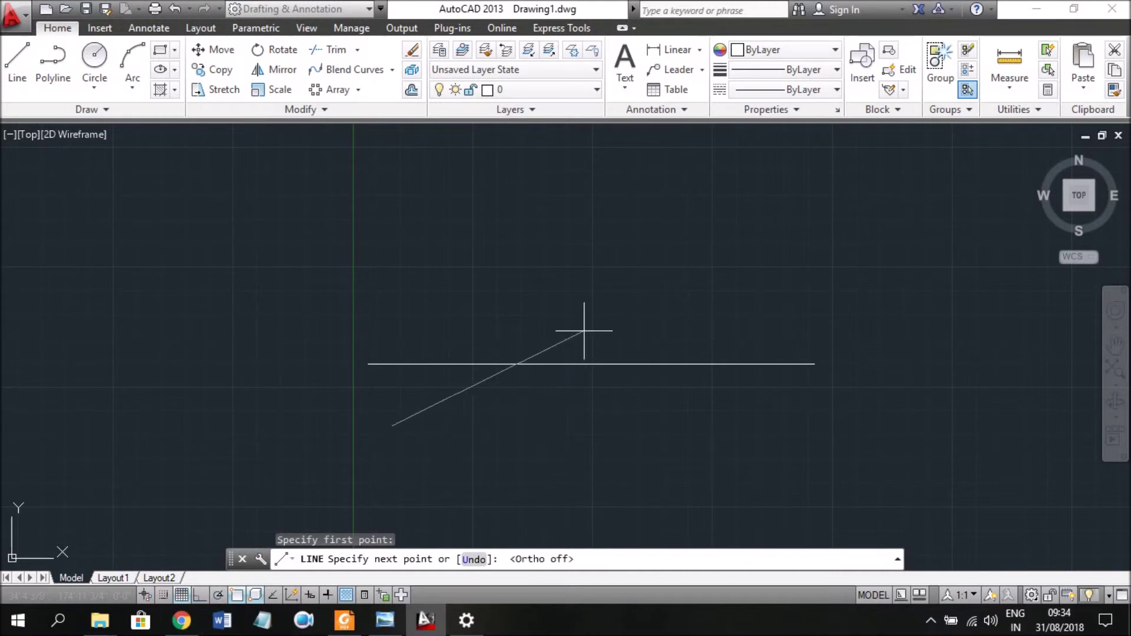
key(Escape)
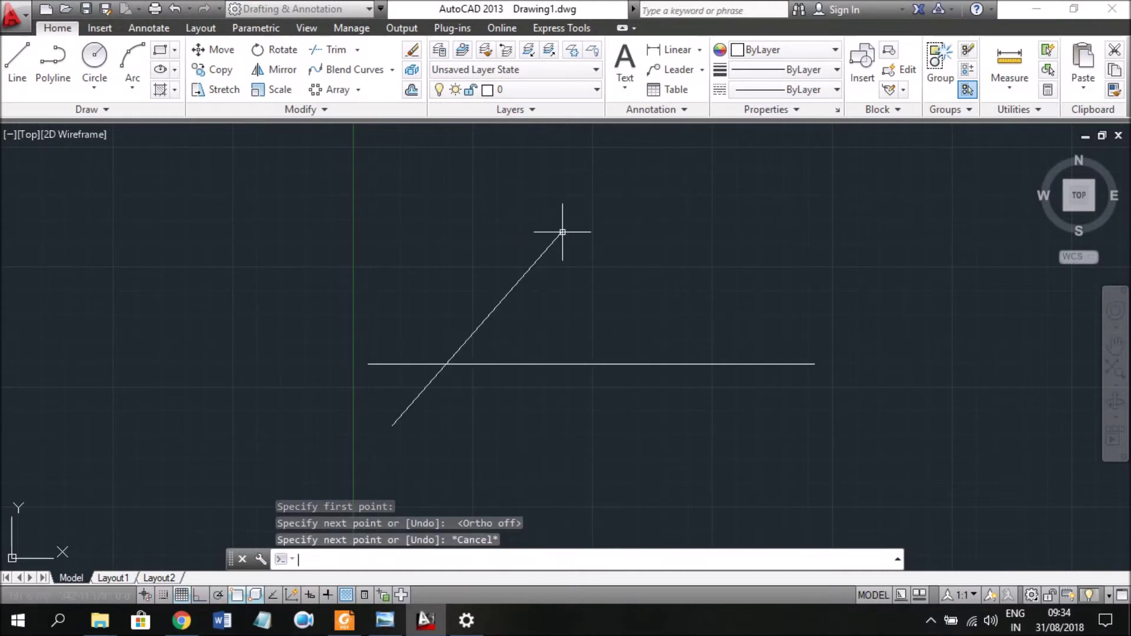
click(133, 85)
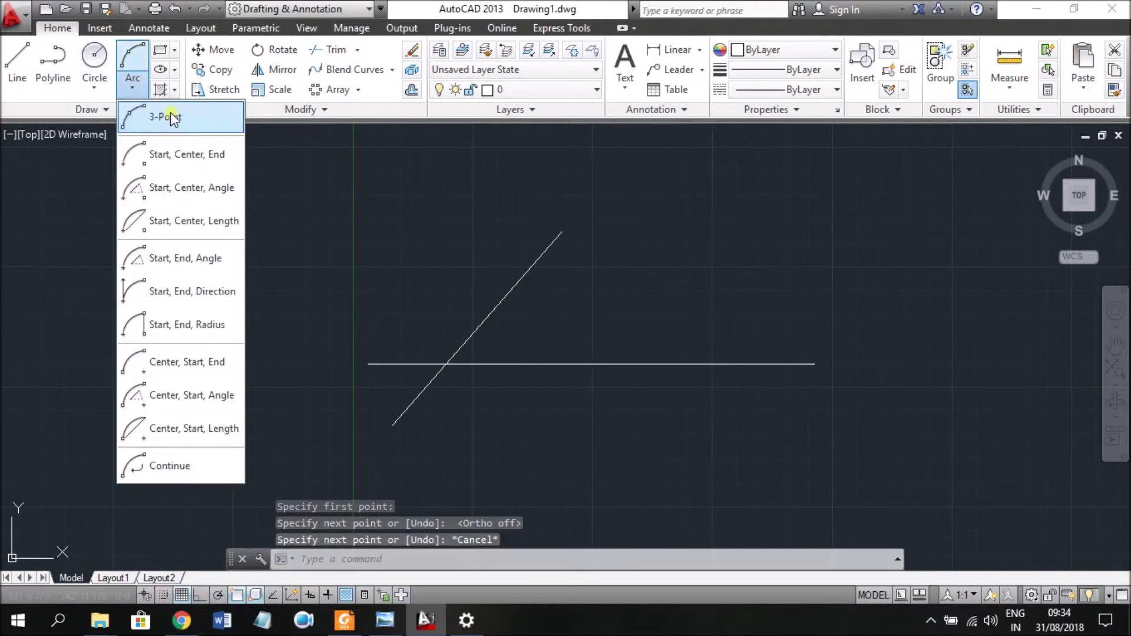
- Draw a 3-point arc from the slanted line's top end curving down to the right
click(171, 118)
click(562, 233)
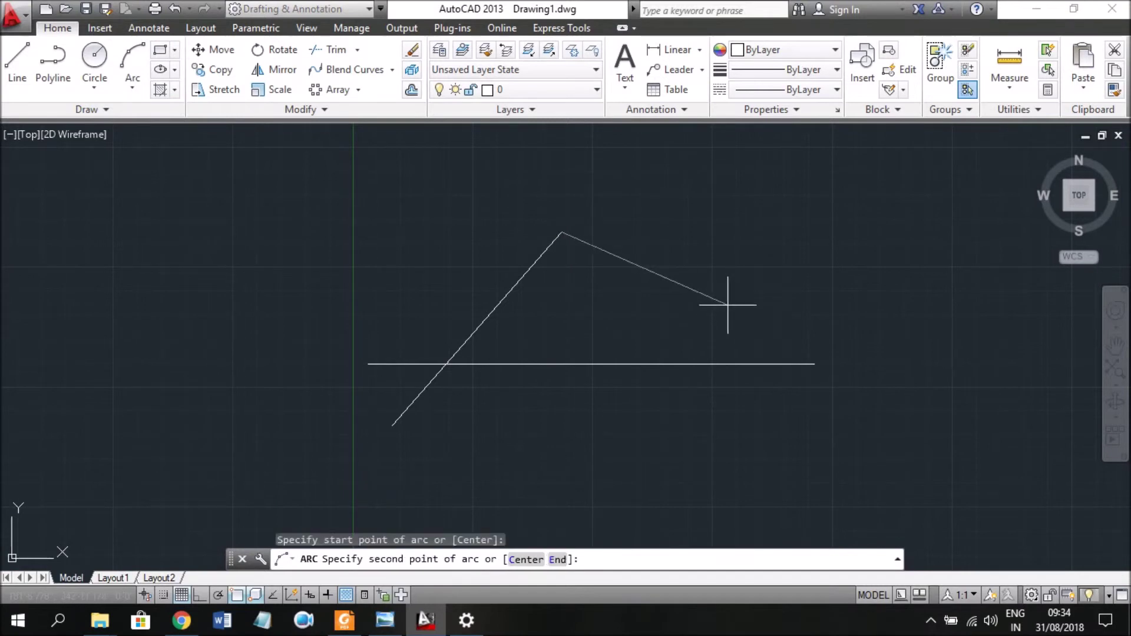
click(729, 306)
key(Escape)
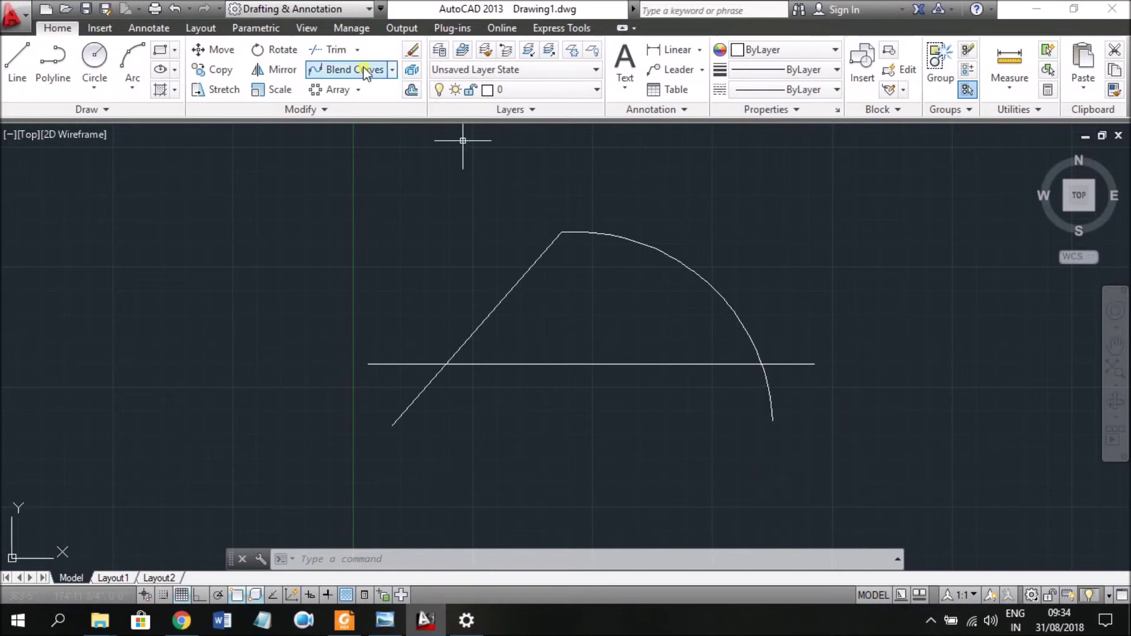
click(344, 49)
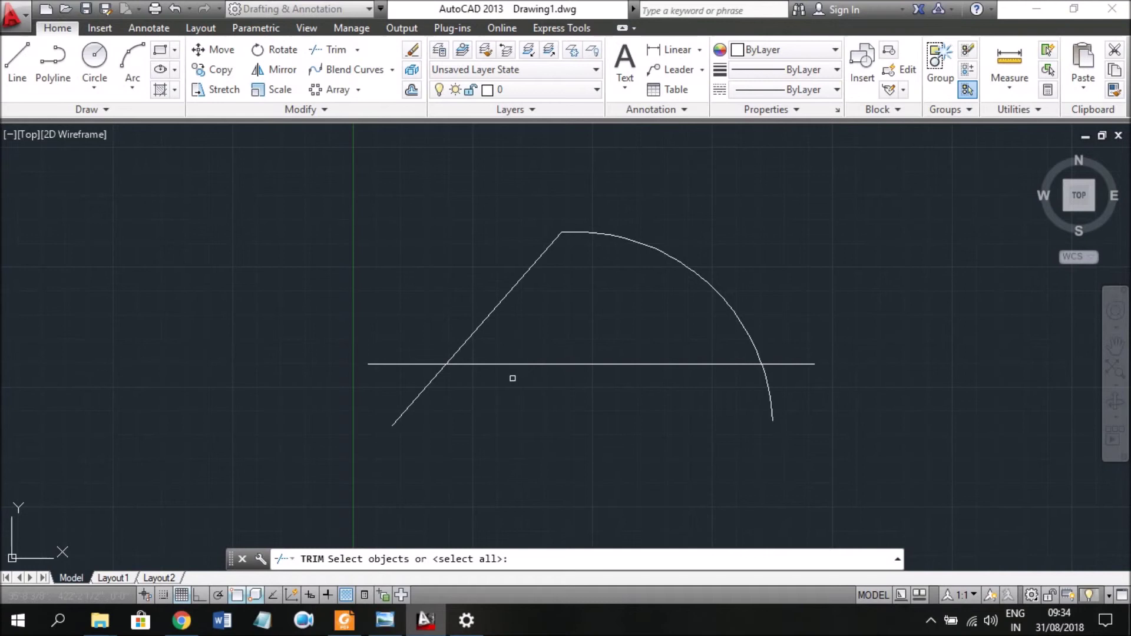
- Using both lines as cutting edges, trim the slanted line's tail below the horizontal line
click(519, 364)
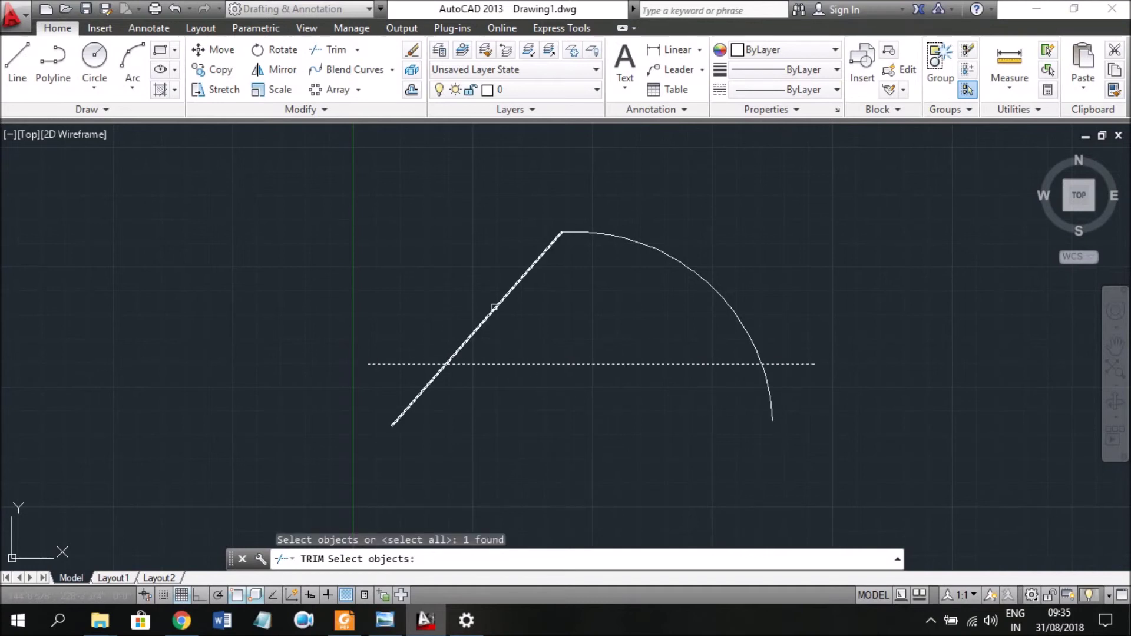
click(485, 313)
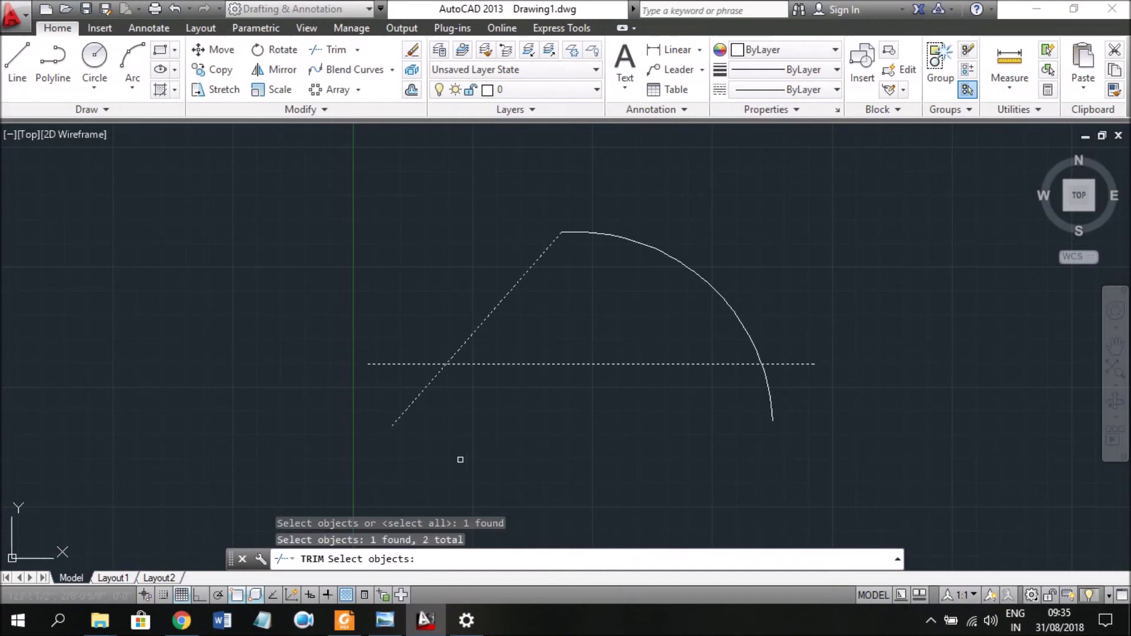
key(Return)
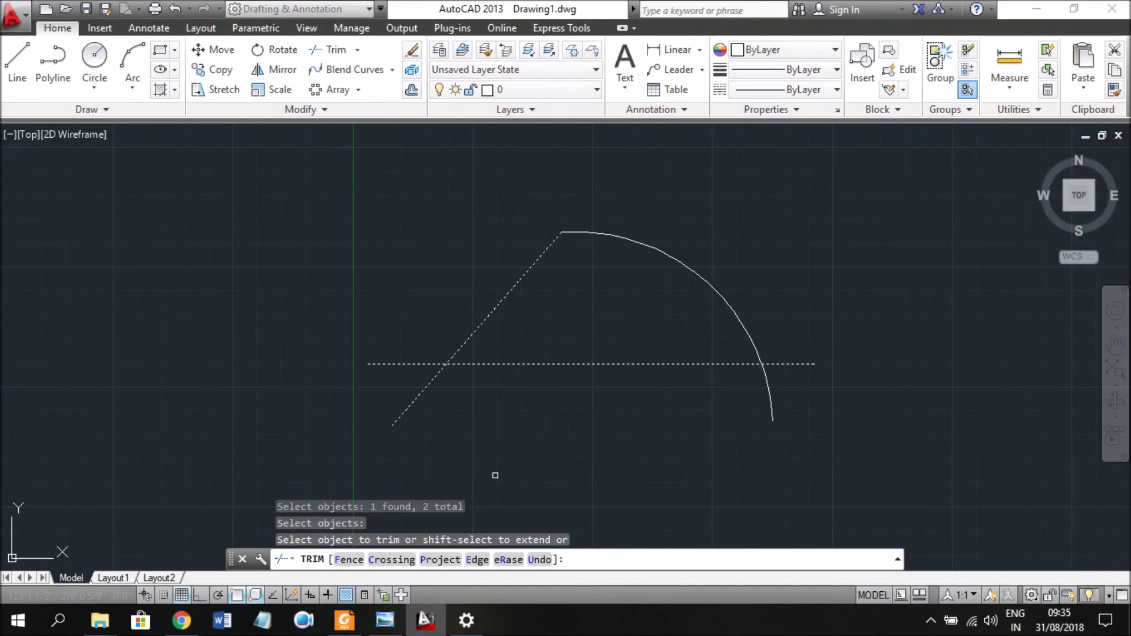
click(426, 422)
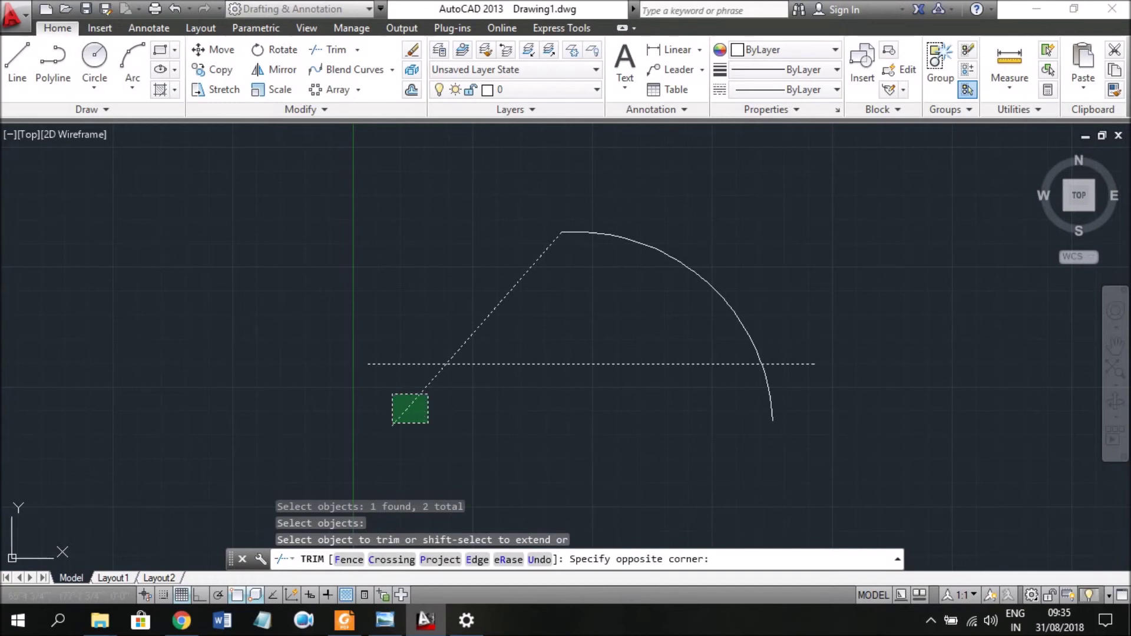
click(392, 393)
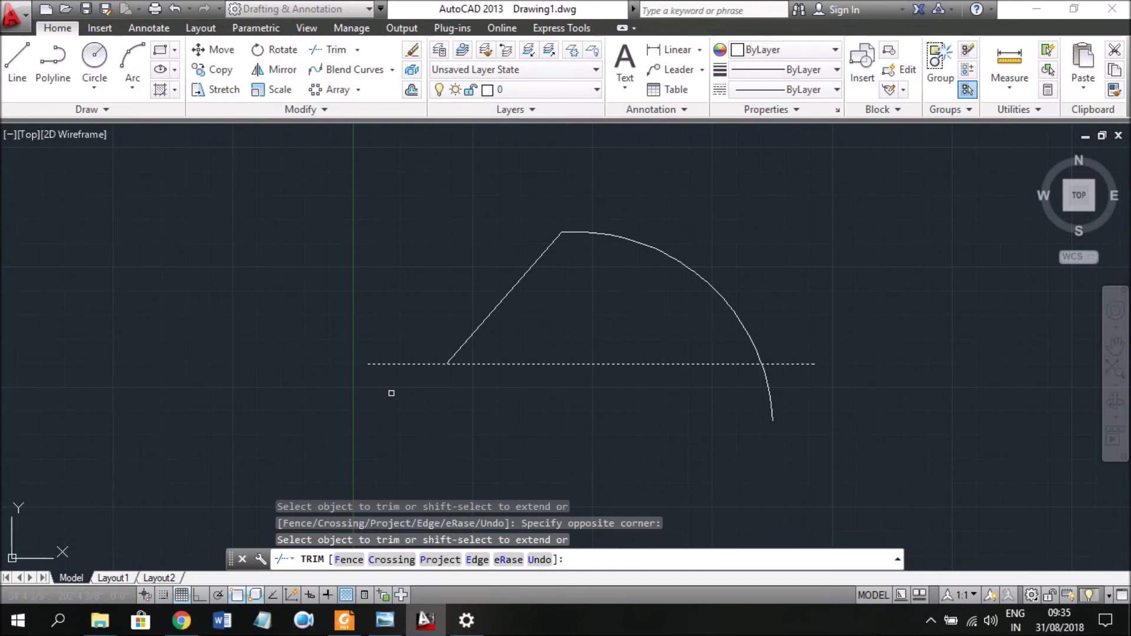
key(ctrl+z)
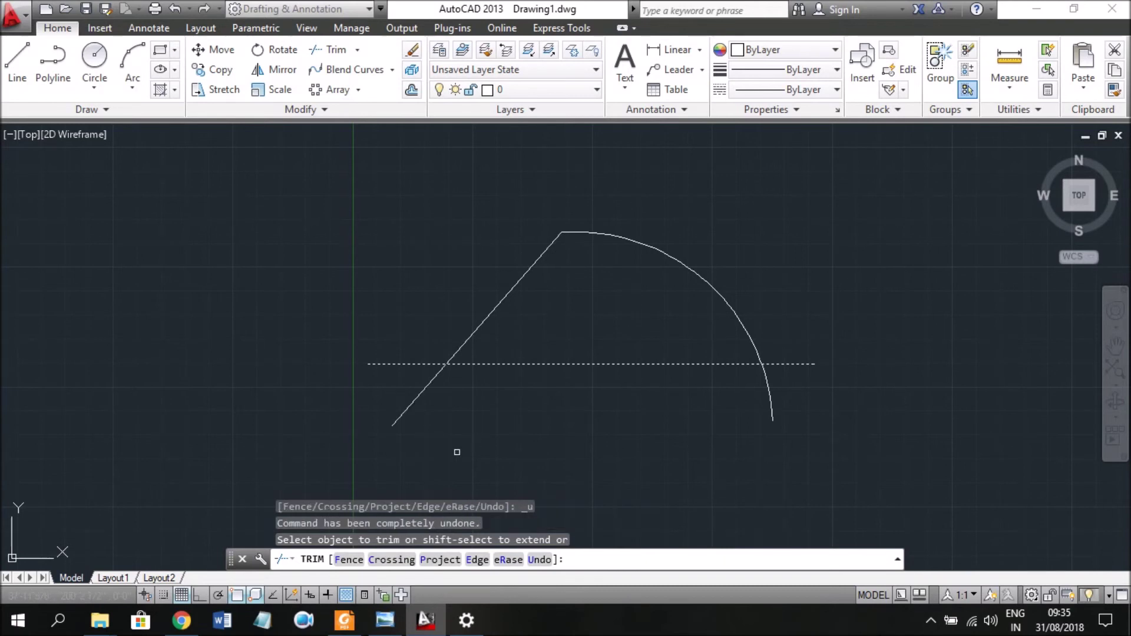
click(437, 431)
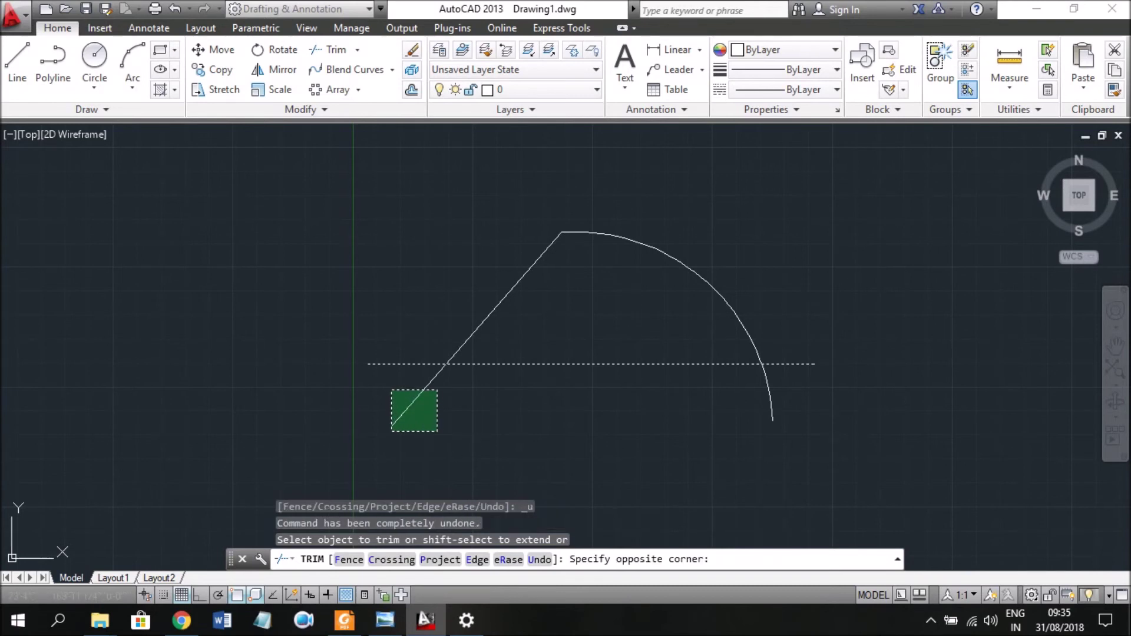
click(389, 388)
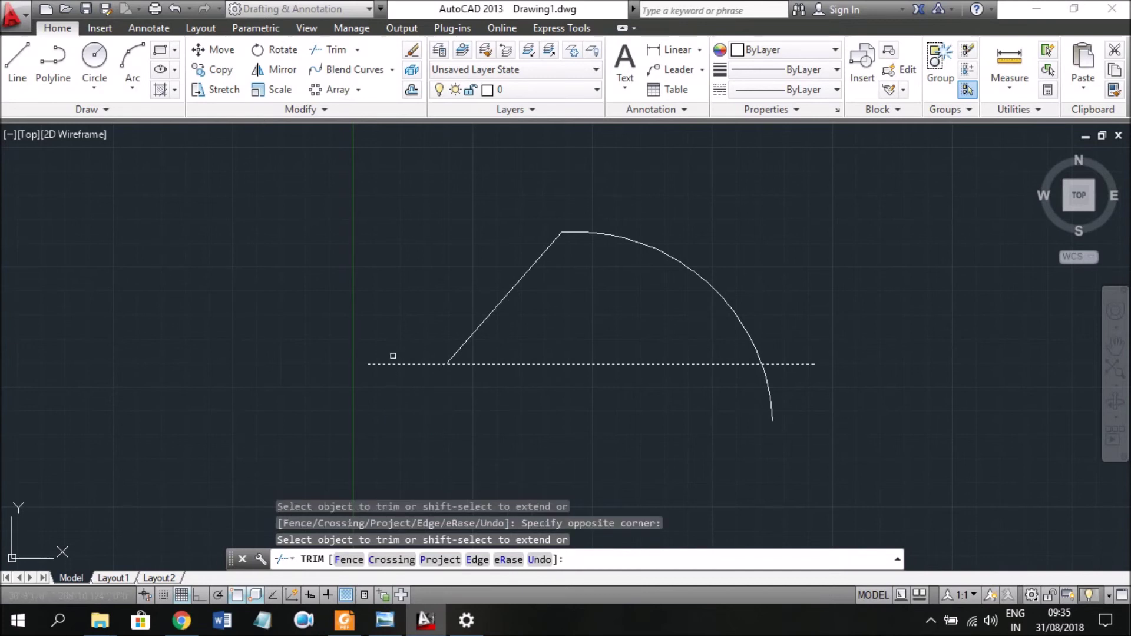
- Trim the horizontal line's left overhang and the arc's end below the line
click(377, 326)
click(421, 393)
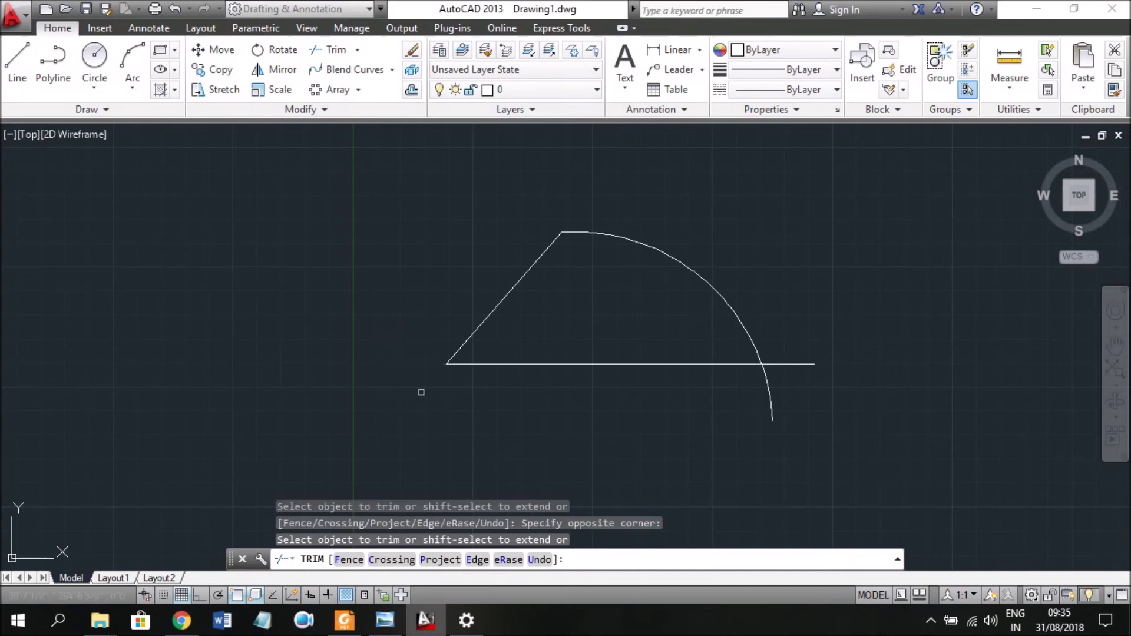
click(812, 416)
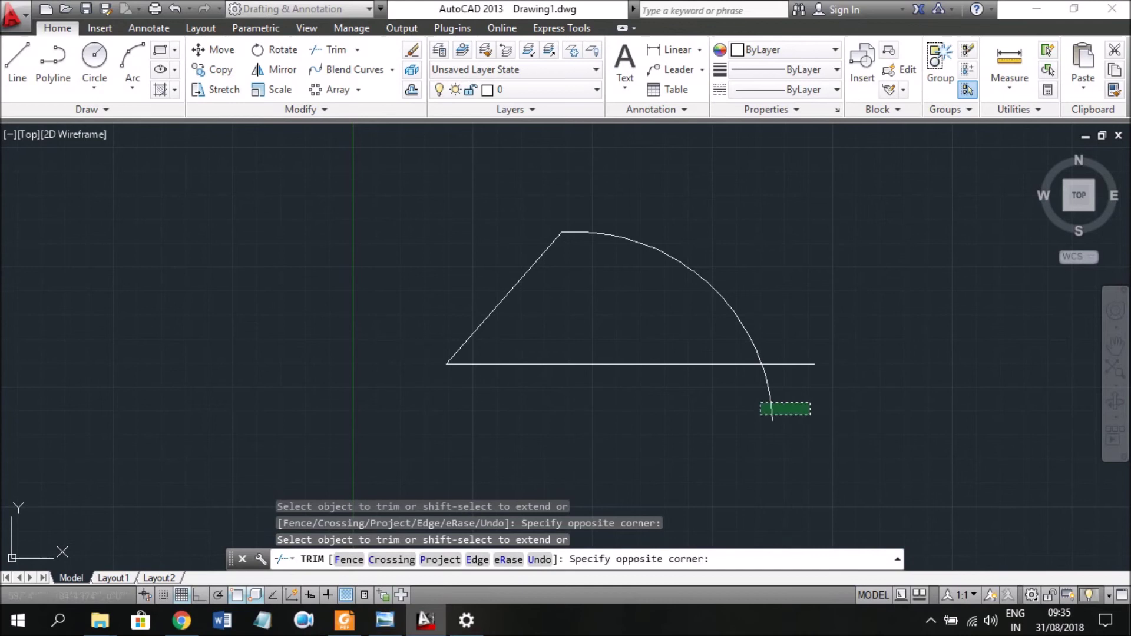
click(729, 388)
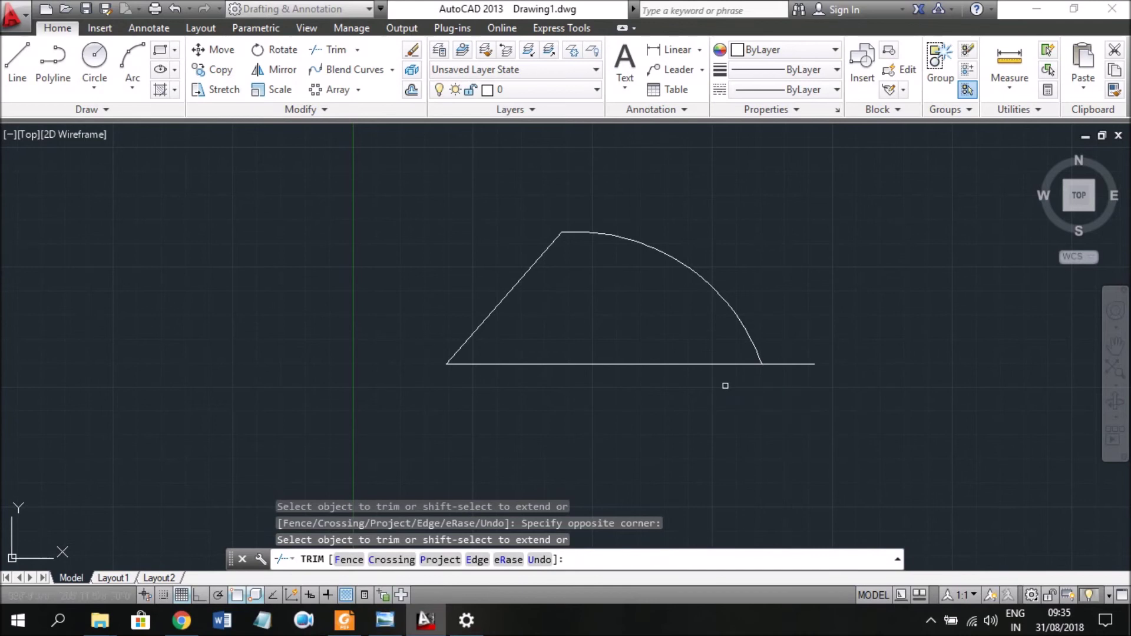
click(774, 330)
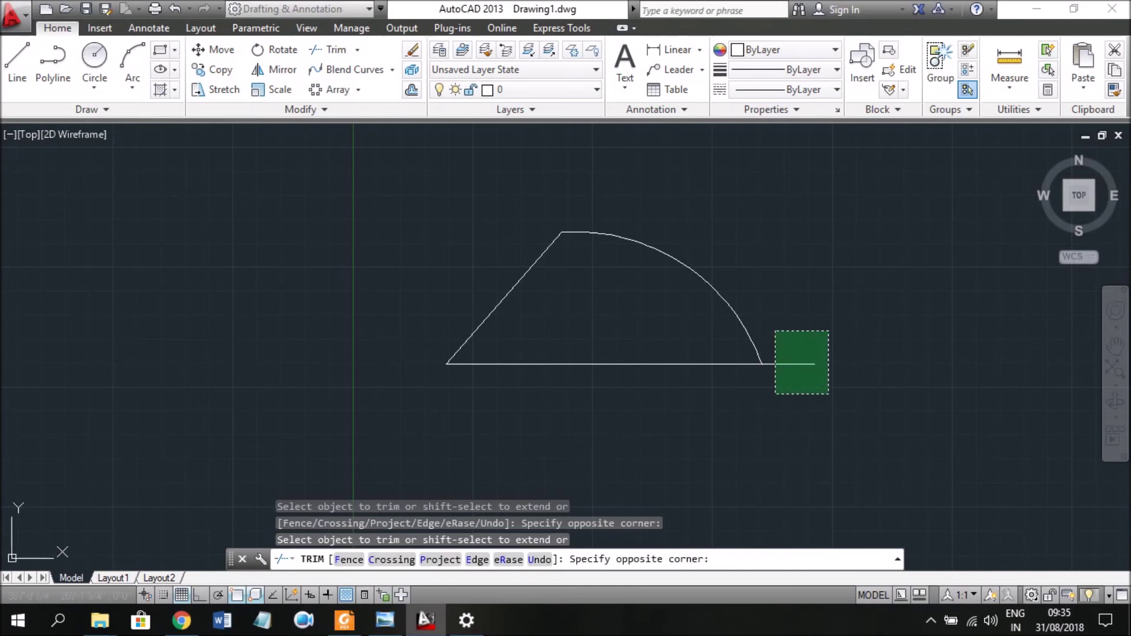
click(835, 396)
click(817, 386)
click(768, 338)
key(Escape)
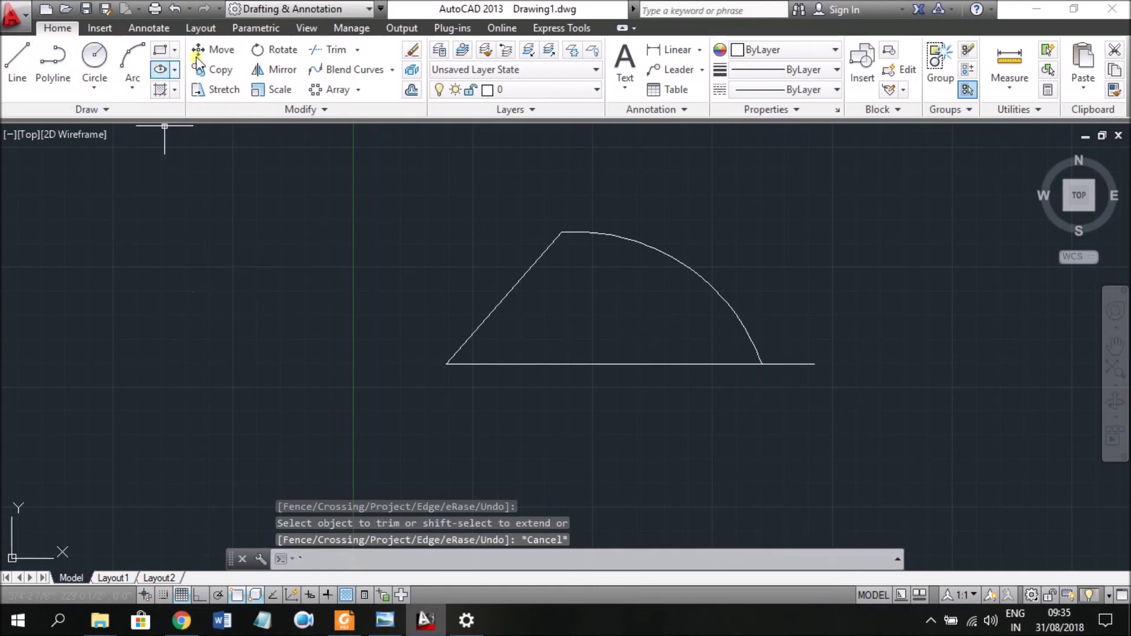
- Trim the horizontal line's right overhang past the arc, using the line and arc as edges
click(331, 50)
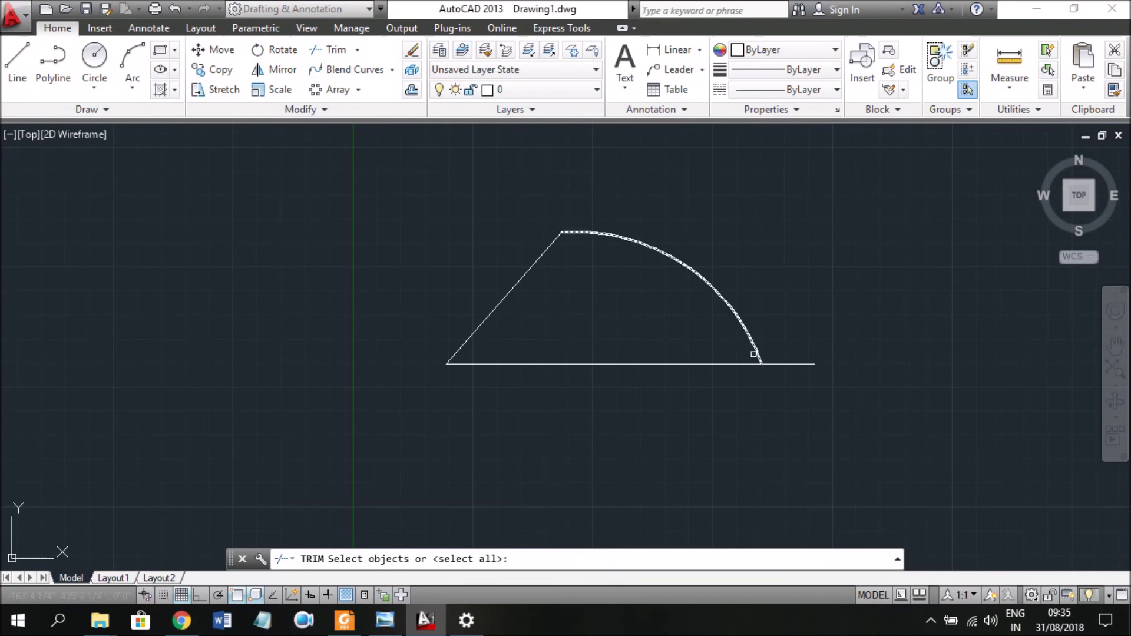
click(731, 363)
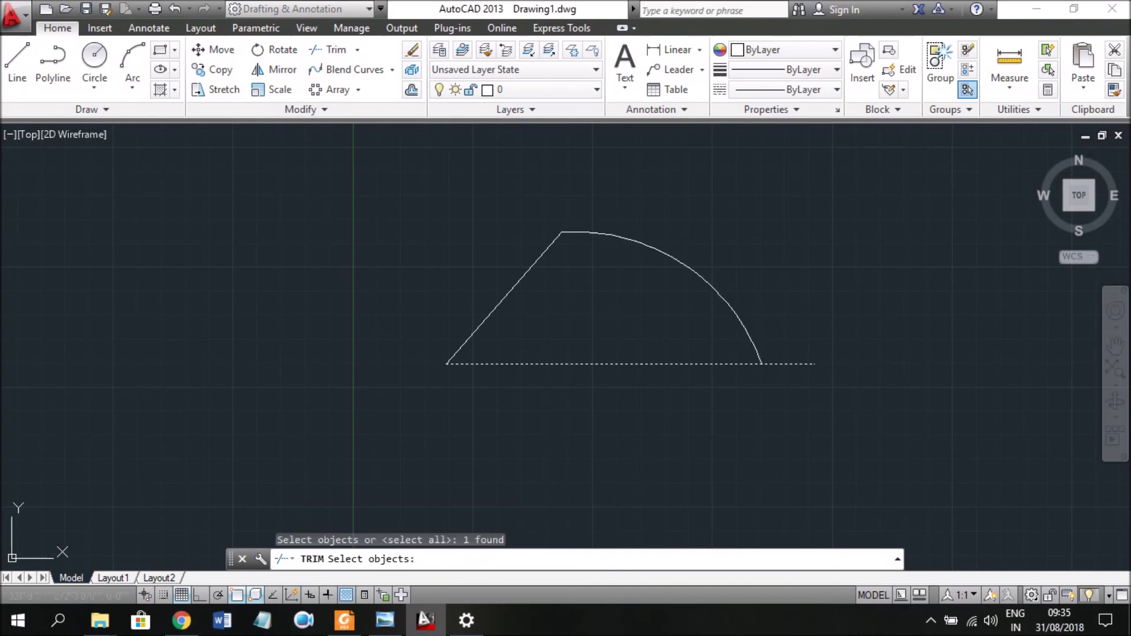
click(728, 314)
key(Return)
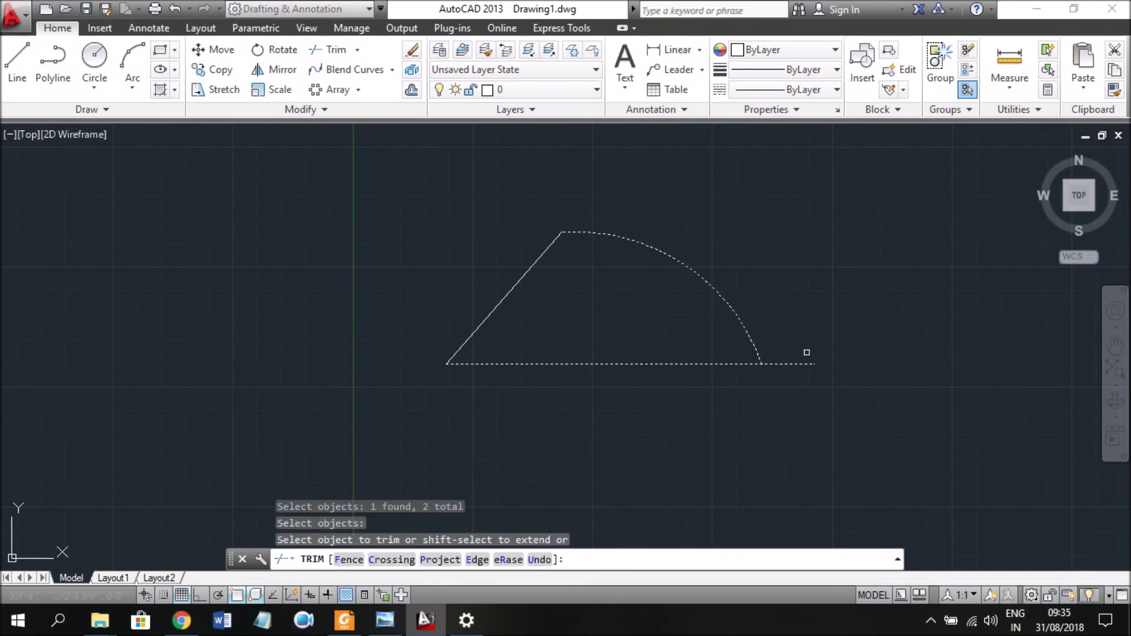
click(798, 340)
click(821, 389)
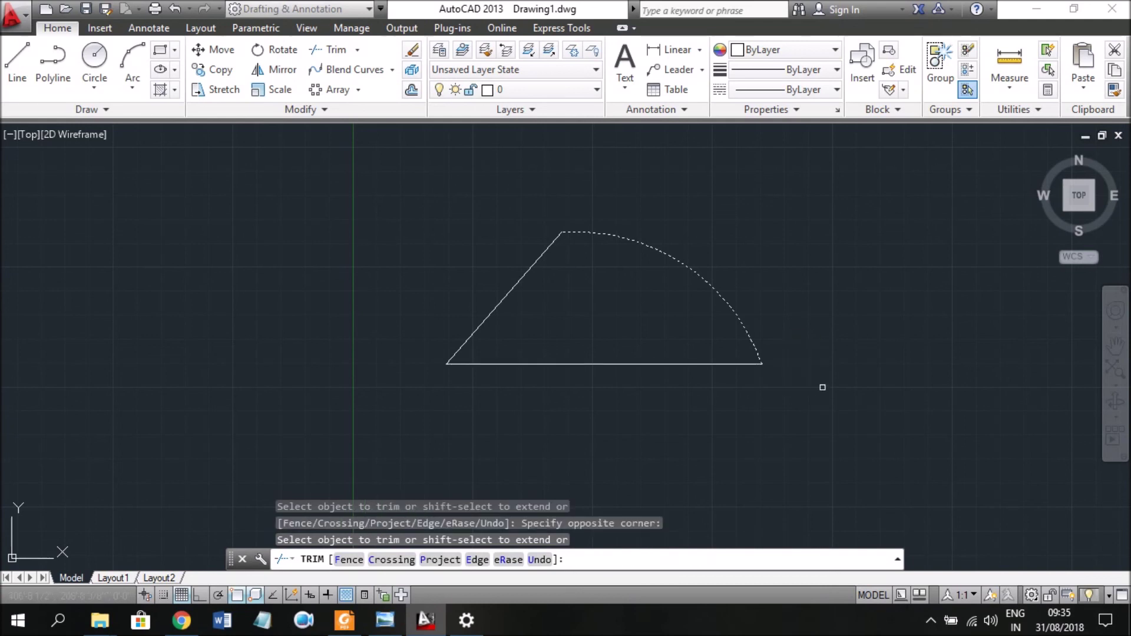
key(Escape)
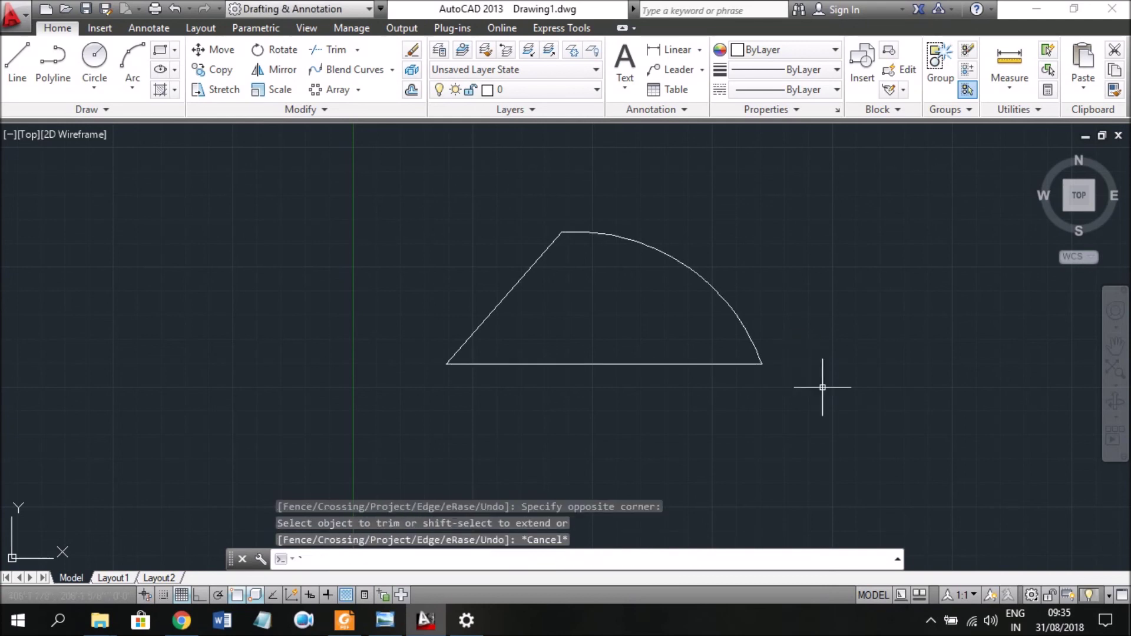